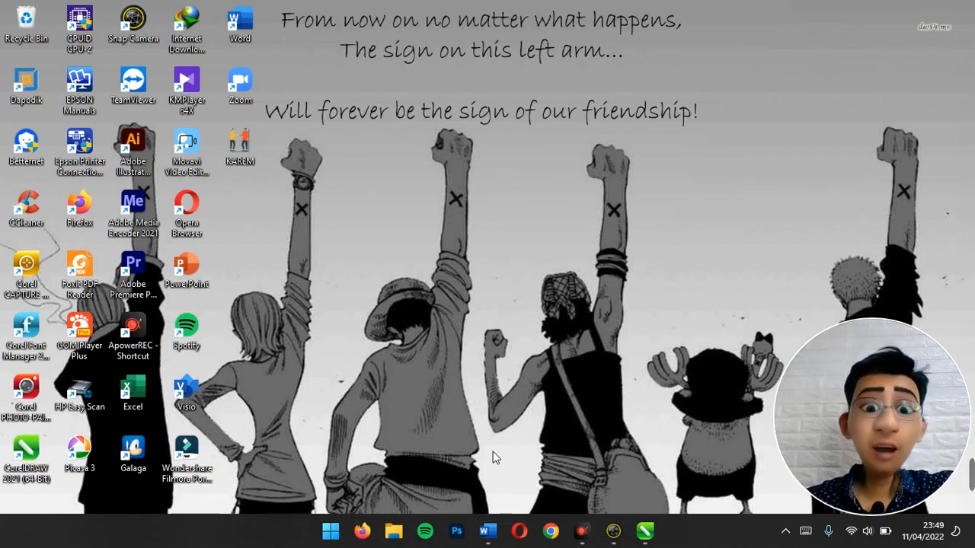
Step: Switch to the jobsheet in Word and read its header table, Kompetensi Dasar, Indikator Pencapaian and Dasar Teori sections
{"action": "left_click", "coordinate": [490, 531]}
{"action": "scroll", "coordinate": [464, 335], "scroll_direction": "up", "scroll_amount": 10}
{"action": "scroll", "coordinate": [464, 334], "scroll_direction": "up", "scroll_amount": 10}
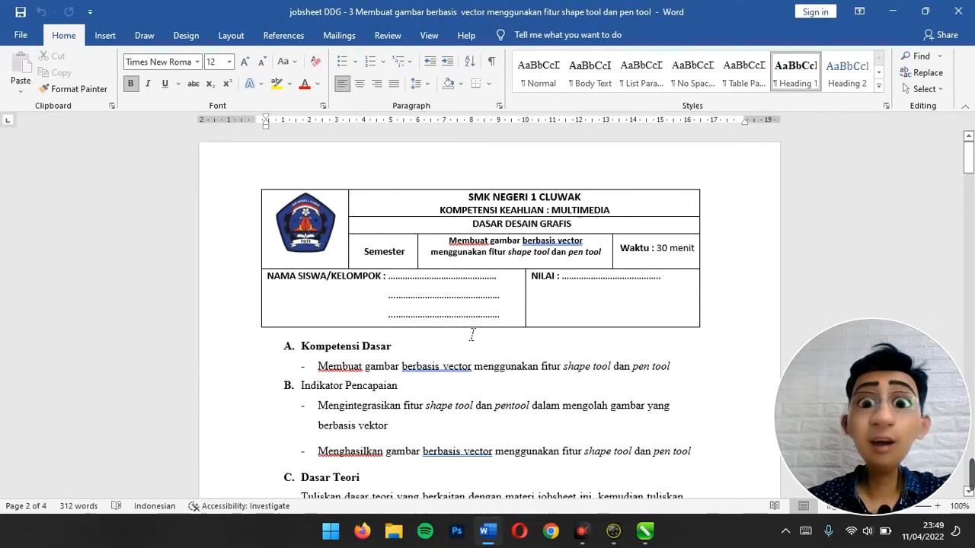
{"action": "scroll", "coordinate": [463, 331], "scroll_direction": "down", "scroll_amount": 2}
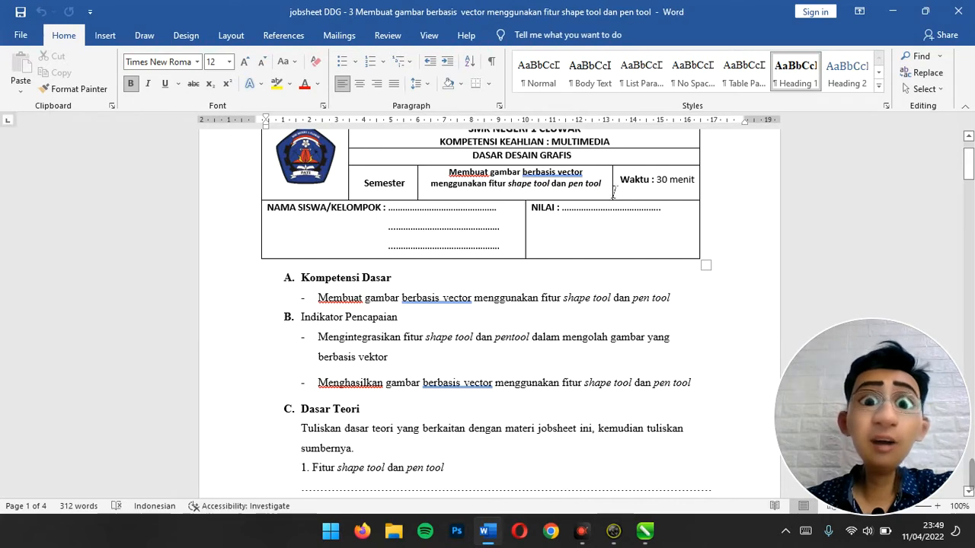
{"action": "scroll", "coordinate": [571, 213], "scroll_direction": "down", "scroll_amount": 2}
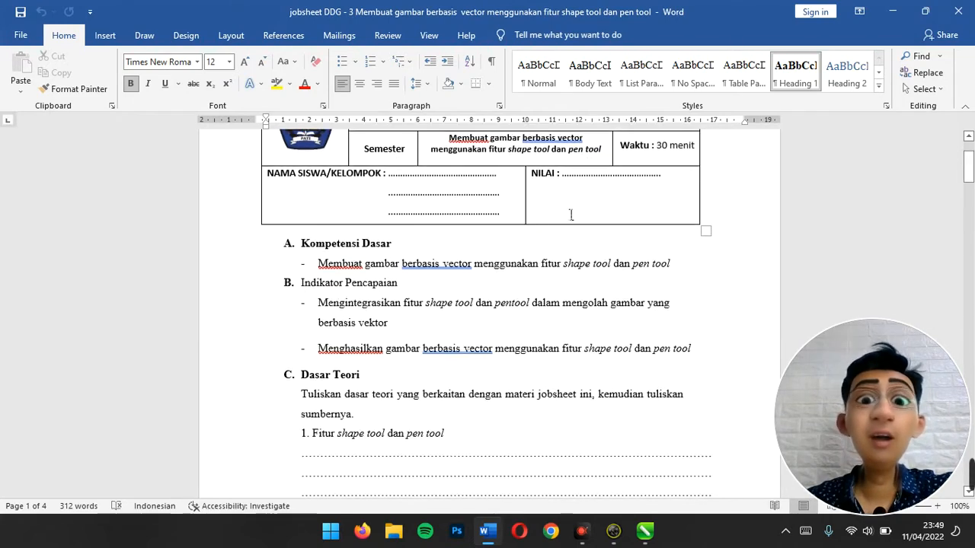
{"action": "scroll", "coordinate": [517, 236], "scroll_direction": "up", "scroll_amount": 1}
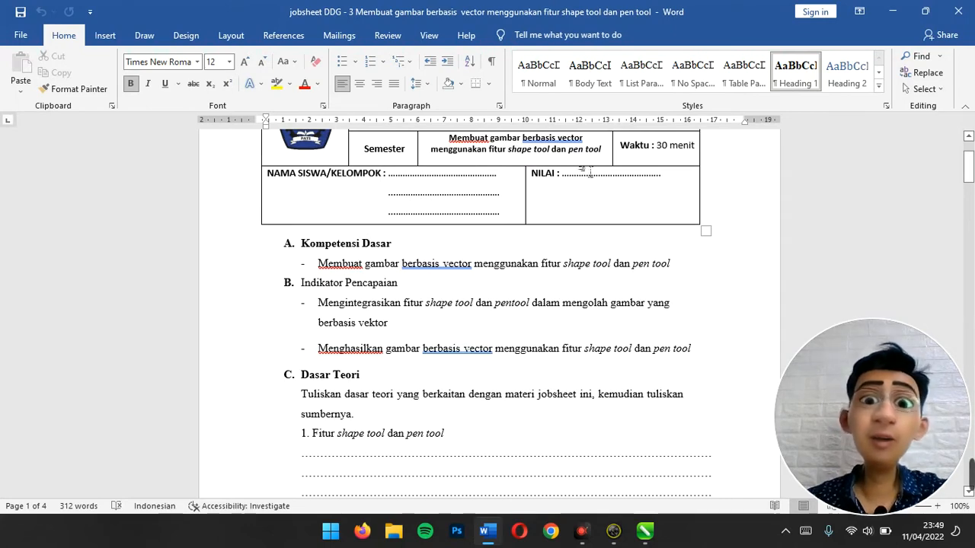
{"action": "scroll", "coordinate": [392, 267], "scroll_direction": "down", "scroll_amount": 2}
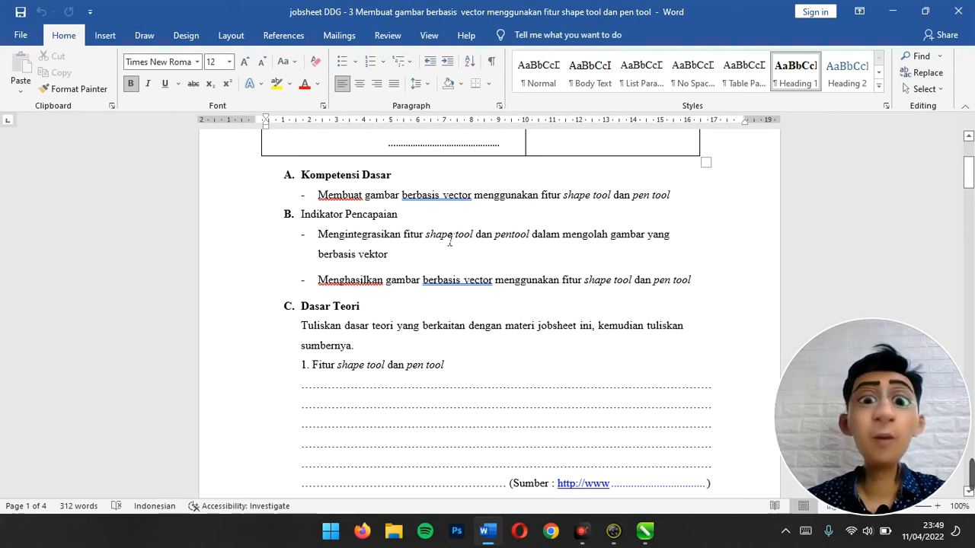
{"action": "scroll", "coordinate": [411, 243], "scroll_direction": "down", "scroll_amount": 1}
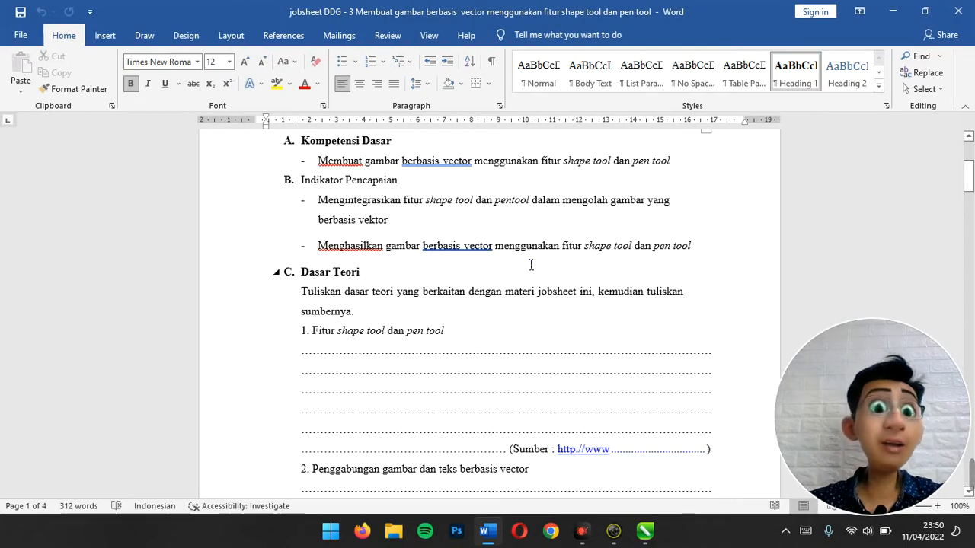
{"action": "scroll", "coordinate": [531, 265], "scroll_direction": "down", "scroll_amount": 3}
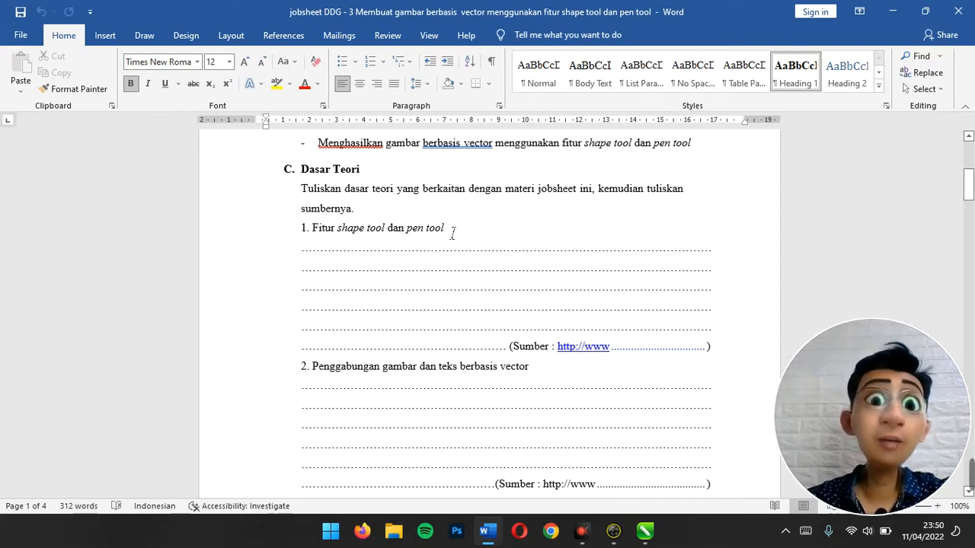
{"action": "scroll", "coordinate": [444, 233], "scroll_direction": "down", "scroll_amount": 1}
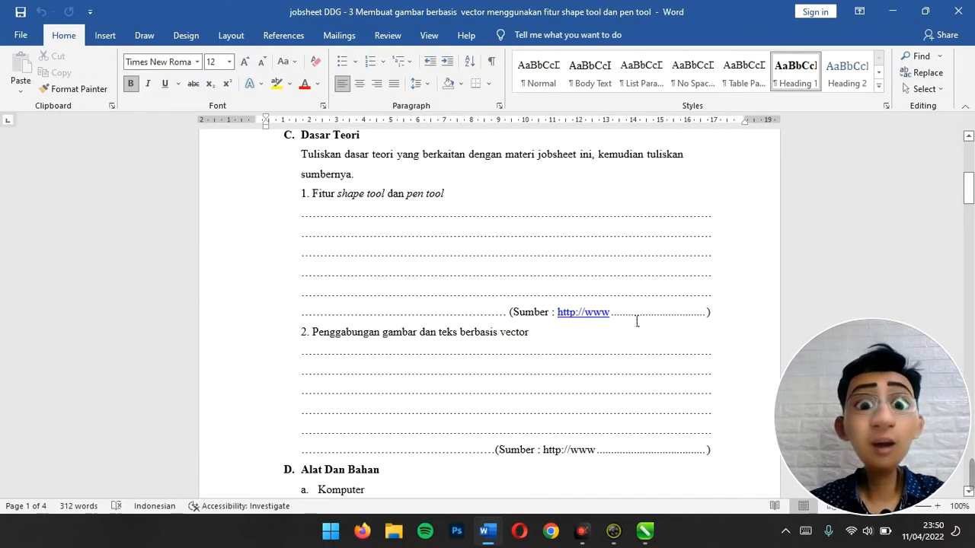
Step: Read the jobsheet's Alat Dan Bahan section and the Soal Praktikum group assignment
{"action": "scroll", "coordinate": [635, 320], "scroll_direction": "down", "scroll_amount": 3}
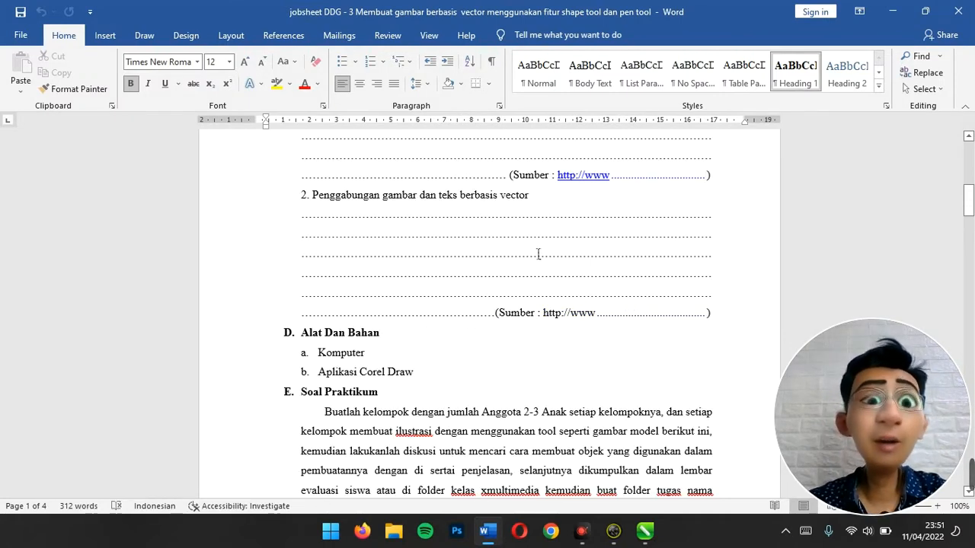
{"action": "scroll", "coordinate": [514, 270], "scroll_direction": "down", "scroll_amount": 1}
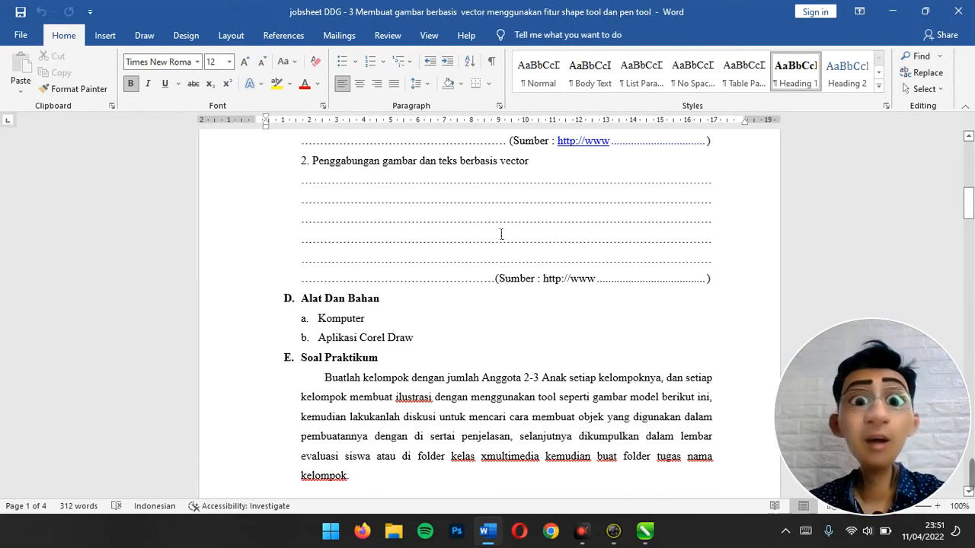
{"action": "scroll", "coordinate": [463, 213], "scroll_direction": "down", "scroll_amount": 3}
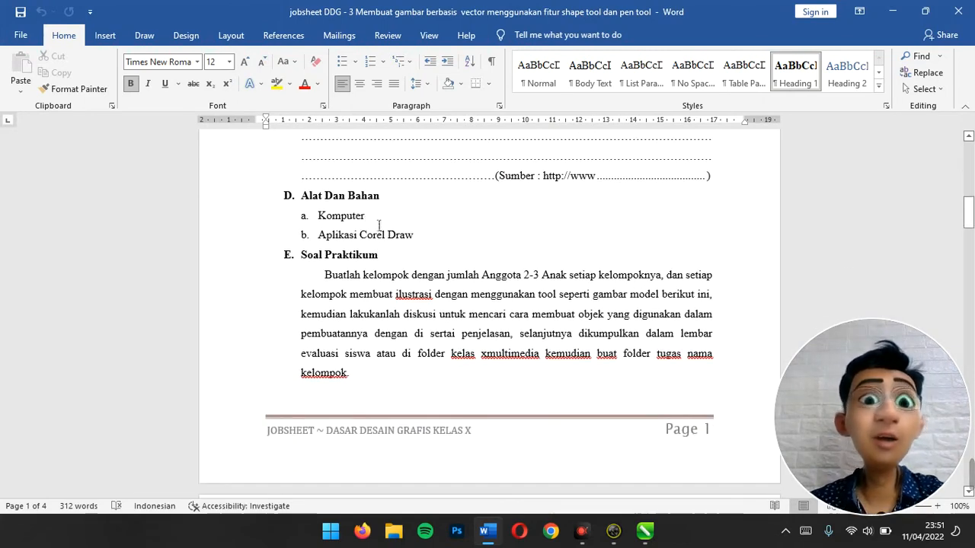
{"action": "scroll", "coordinate": [426, 245], "scroll_direction": "down", "scroll_amount": 1}
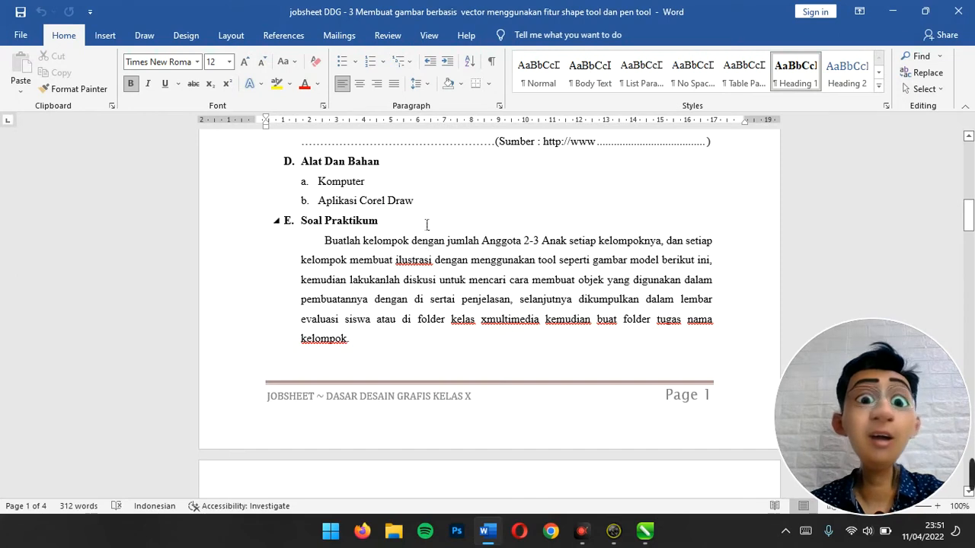
{"action": "scroll", "coordinate": [426, 224], "scroll_direction": "down", "scroll_amount": 1}
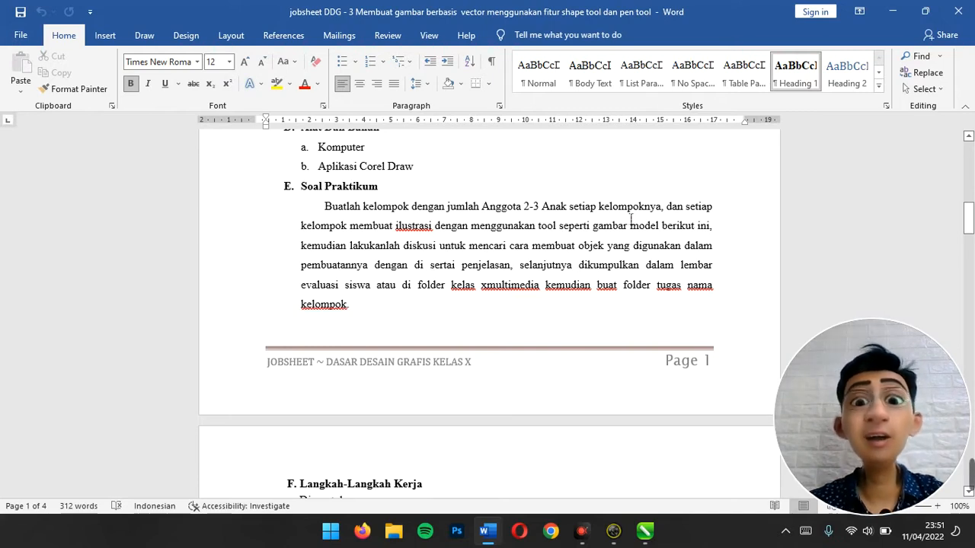
{"action": "scroll", "coordinate": [631, 219], "scroll_direction": "down", "scroll_amount": 1}
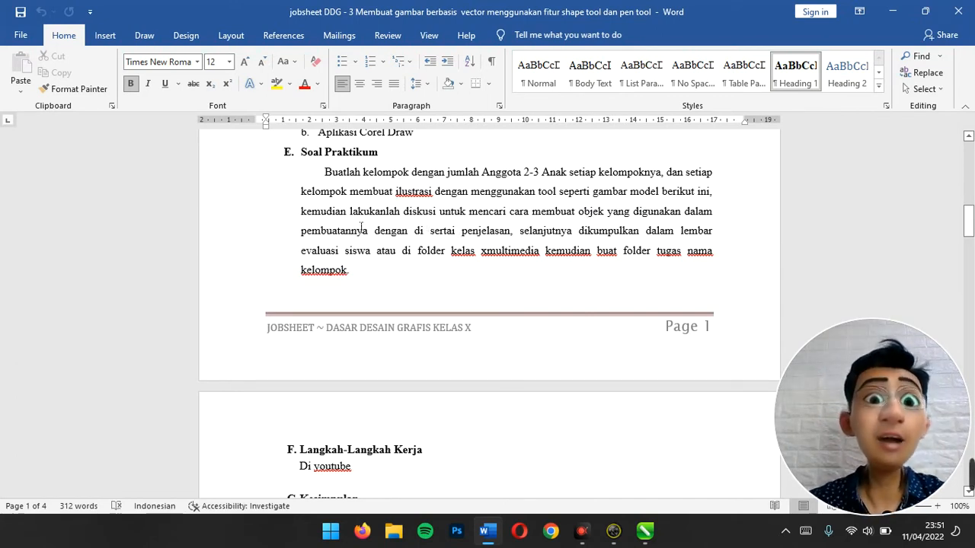
{"action": "scroll", "coordinate": [361, 225], "scroll_direction": "down", "scroll_amount": 1}
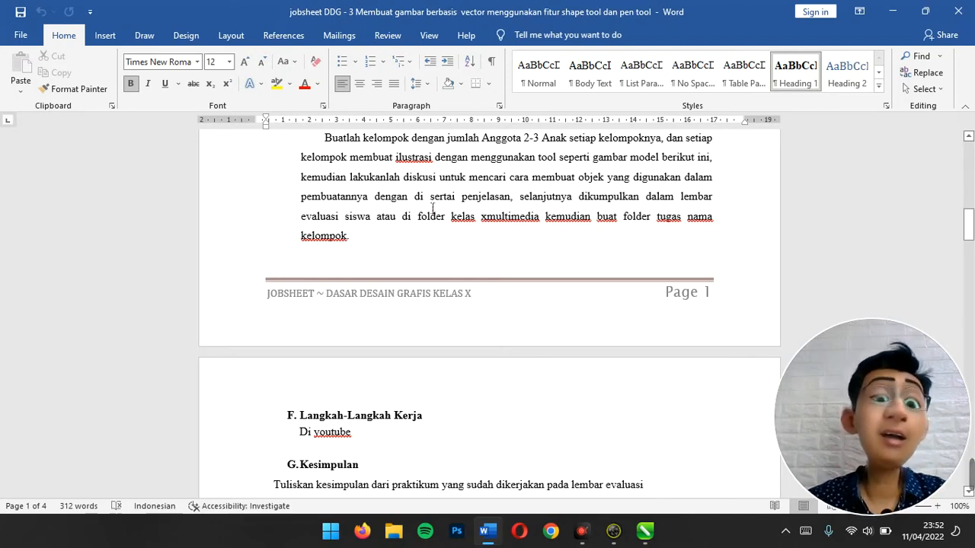
{"action": "scroll", "coordinate": [433, 209], "scroll_direction": "down", "scroll_amount": 1}
{"action": "scroll", "coordinate": [433, 209], "scroll_direction": "down", "scroll_amount": 1}
{"action": "scroll", "coordinate": [432, 209], "scroll_direction": "up", "scroll_amount": 1}
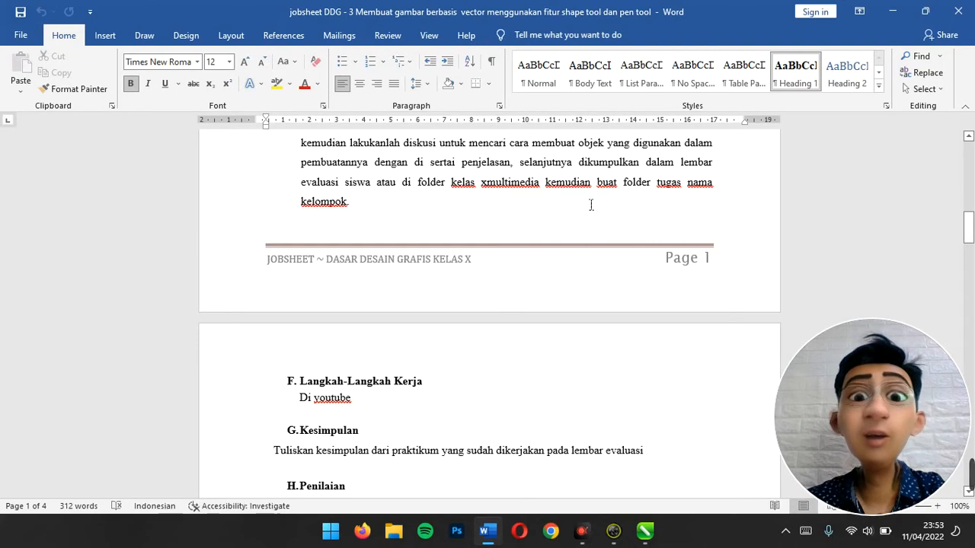
Step: Review the jobsheet's Langkah-Langkah Kerja, Kesimpulan and Penilaian sections, the Lembar Penilaian table and the Lembar Evaluasi page
{"action": "scroll", "coordinate": [590, 204], "scroll_direction": "down", "scroll_amount": 5}
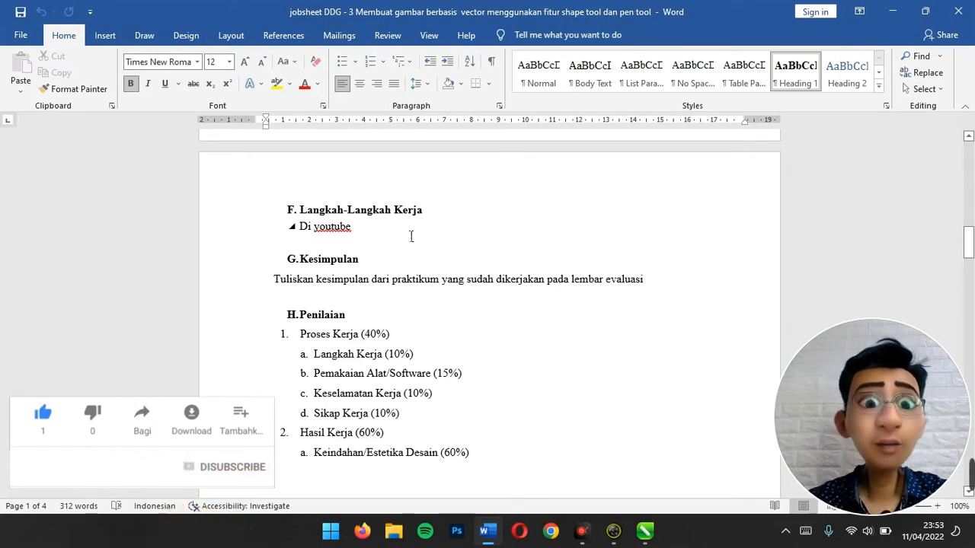
{"action": "scroll", "coordinate": [411, 236], "scroll_direction": "down", "scroll_amount": 1}
{"action": "scroll", "coordinate": [412, 237], "scroll_direction": "down", "scroll_amount": 1}
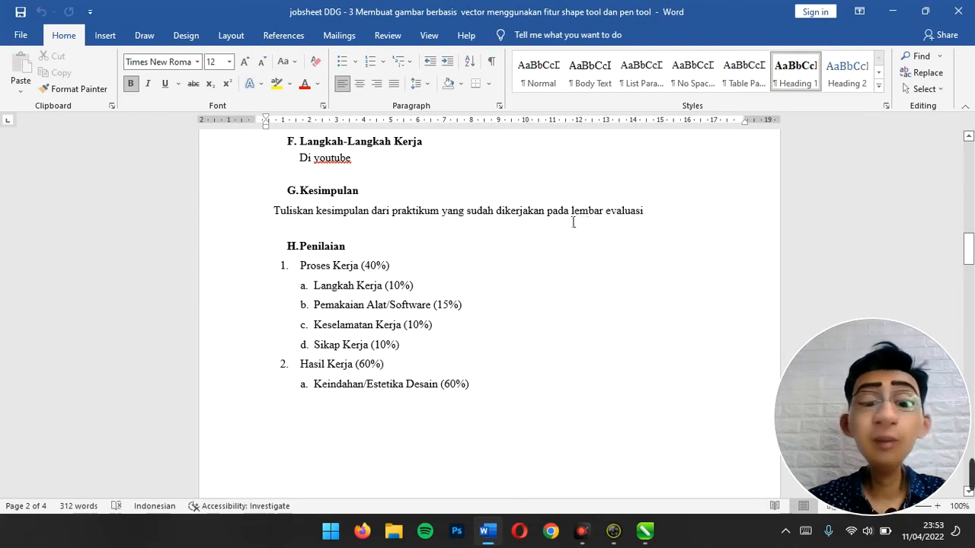
{"action": "scroll", "coordinate": [569, 224], "scroll_direction": "down", "scroll_amount": 1}
{"action": "scroll", "coordinate": [570, 224], "scroll_direction": "down", "scroll_amount": 1}
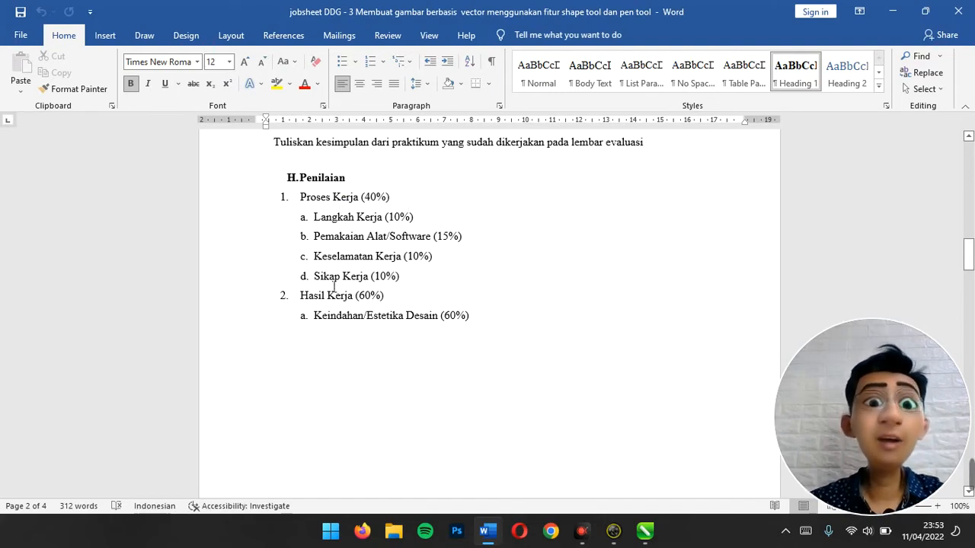
{"action": "scroll", "coordinate": [412, 297], "scroll_direction": "down", "scroll_amount": 15}
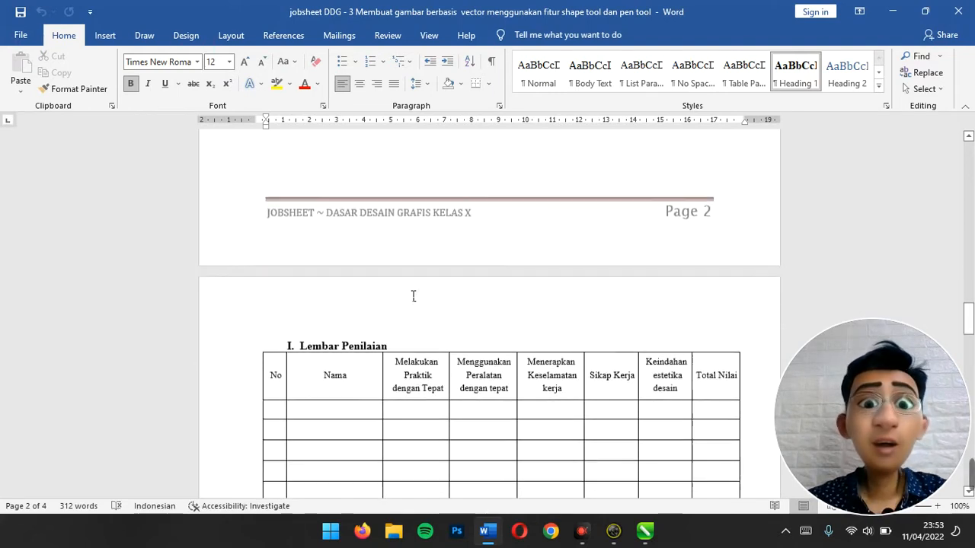
{"action": "scroll", "coordinate": [416, 300], "scroll_direction": "down", "scroll_amount": 15}
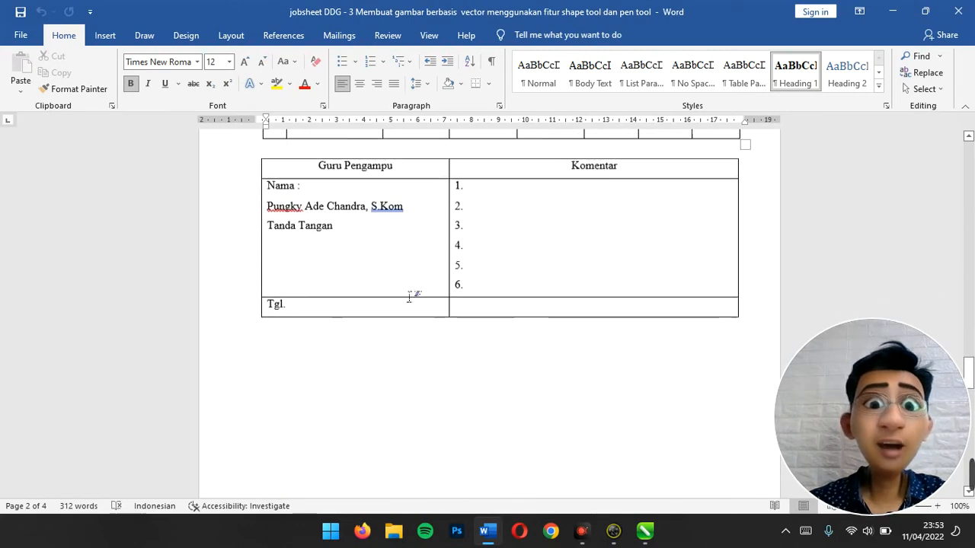
{"action": "scroll", "coordinate": [407, 298], "scroll_direction": "down", "scroll_amount": 4}
{"action": "scroll", "coordinate": [413, 298], "scroll_direction": "down", "scroll_amount": 2}
{"action": "scroll", "coordinate": [413, 298], "scroll_direction": "up", "scroll_amount": 4}
{"action": "scroll", "coordinate": [409, 299], "scroll_direction": "up", "scroll_amount": 15}
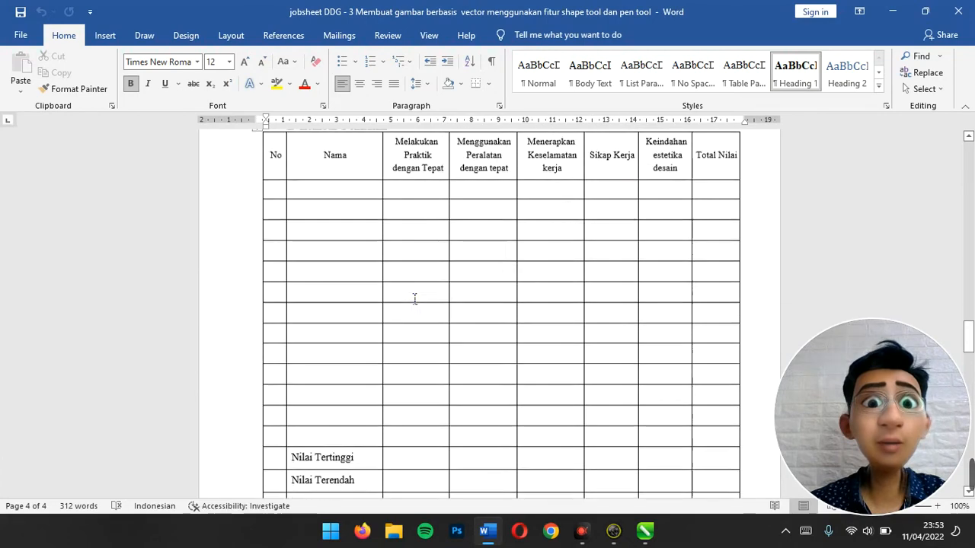
{"action": "scroll", "coordinate": [416, 301], "scroll_direction": "down", "scroll_amount": 15}
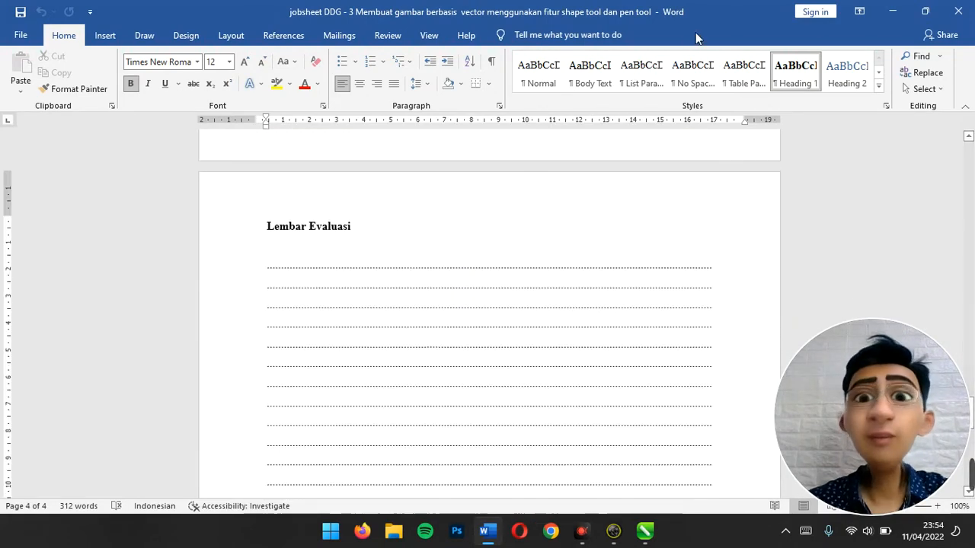
Step: Minimize Word, launch CorelDRAW 2021 and create a new A4 document named ilustrasi
{"action": "left_click", "coordinate": [891, 11]}
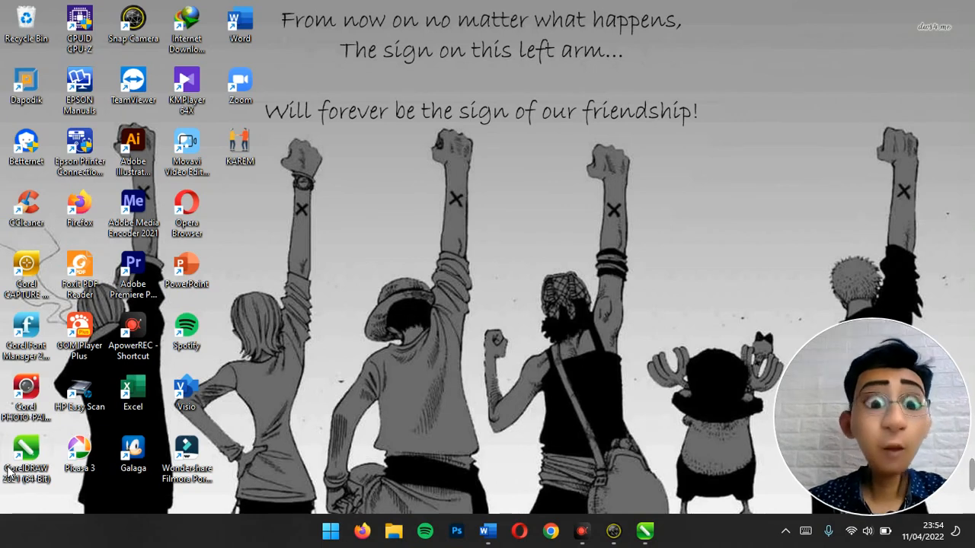
{"action": "double_click", "coordinate": [33, 463]}
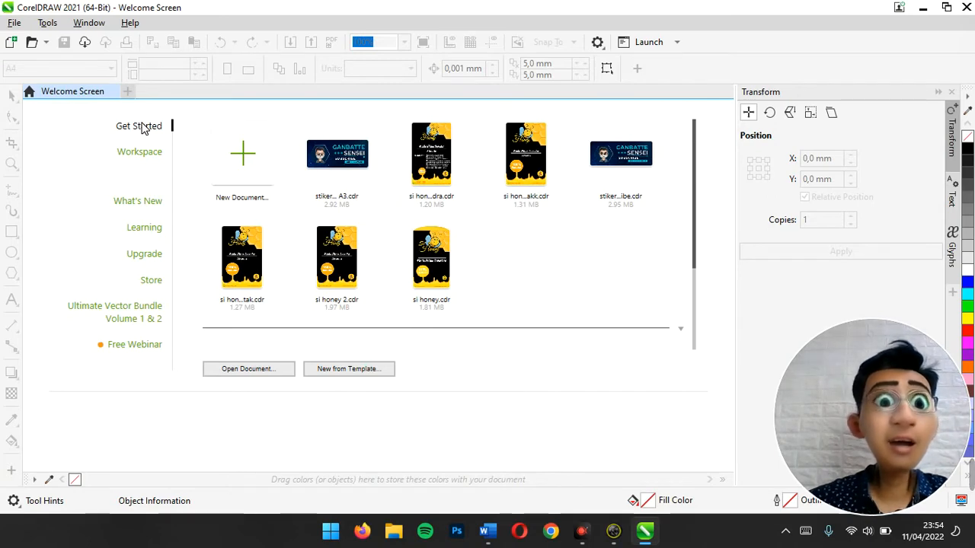
{"action": "left_click", "coordinate": [255, 152]}
{"action": "type", "text": "ilustr"}
{"action": "key", "text": "BackSpace"}
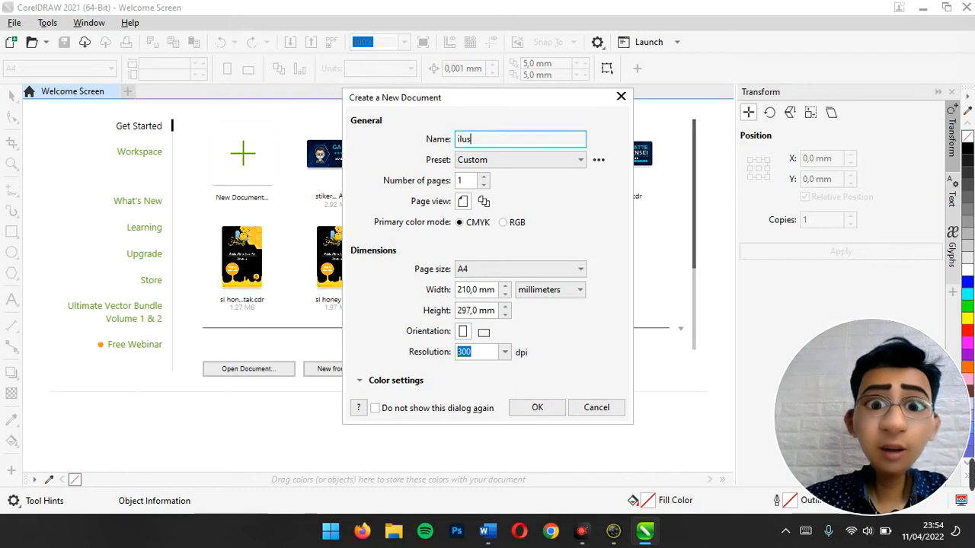
{"action": "type", "text": "trasi"}
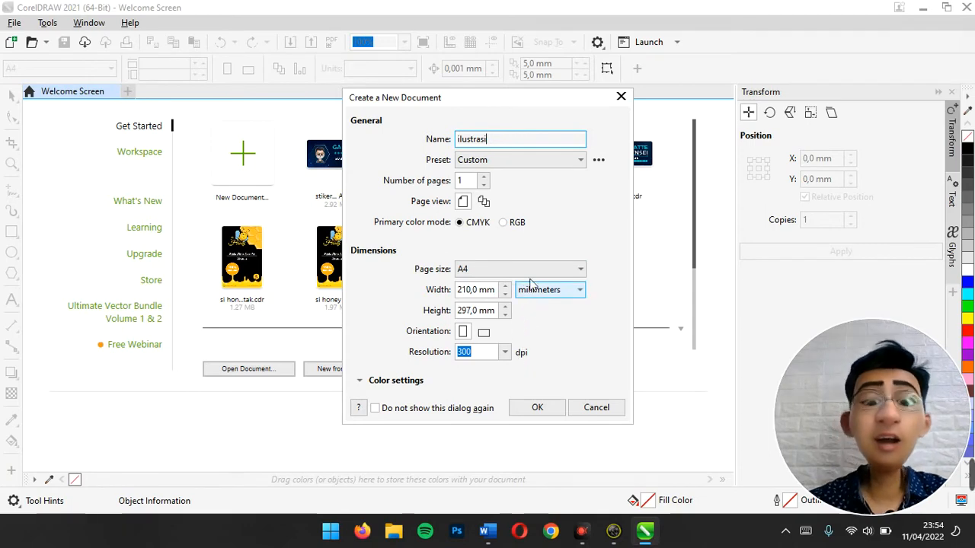
{"action": "left_click", "coordinate": [549, 409]}
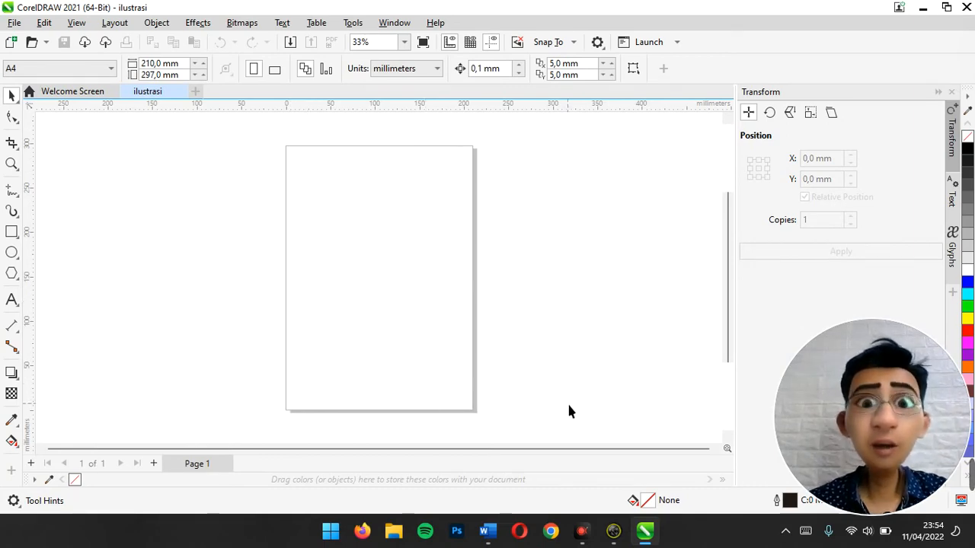
Step: Copy the KAREM image file from the desktop and paste it onto the page of the ilustrasi document in CorelDRAW
{"action": "left_click", "coordinate": [644, 530]}
{"action": "mouse_move", "coordinate": [644, 531]}
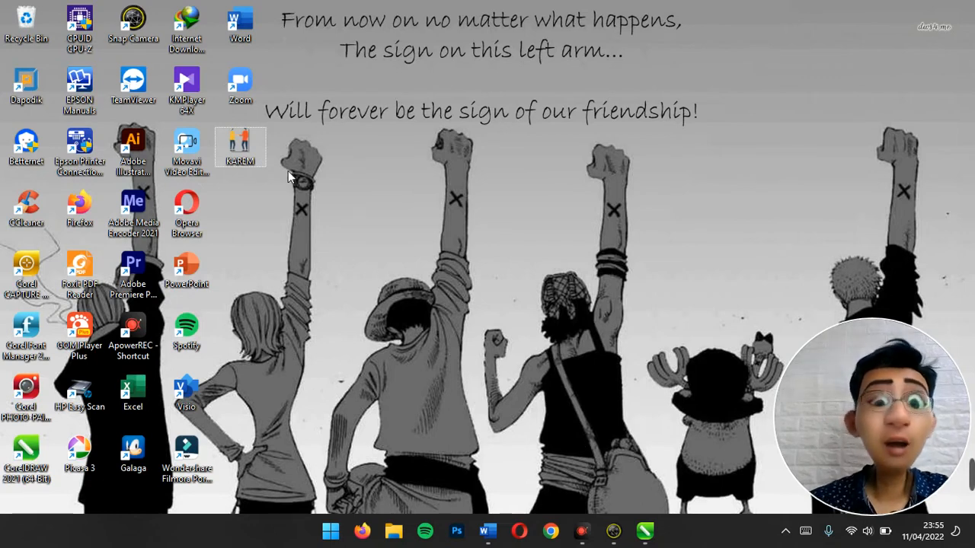
{"action": "double_click", "coordinate": [240, 143]}
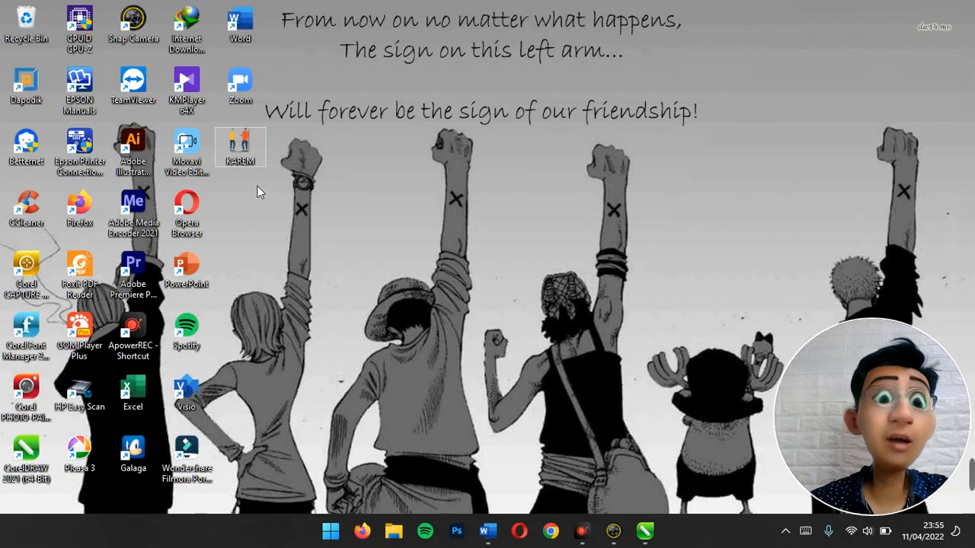
{"action": "right_click", "coordinate": [240, 145]}
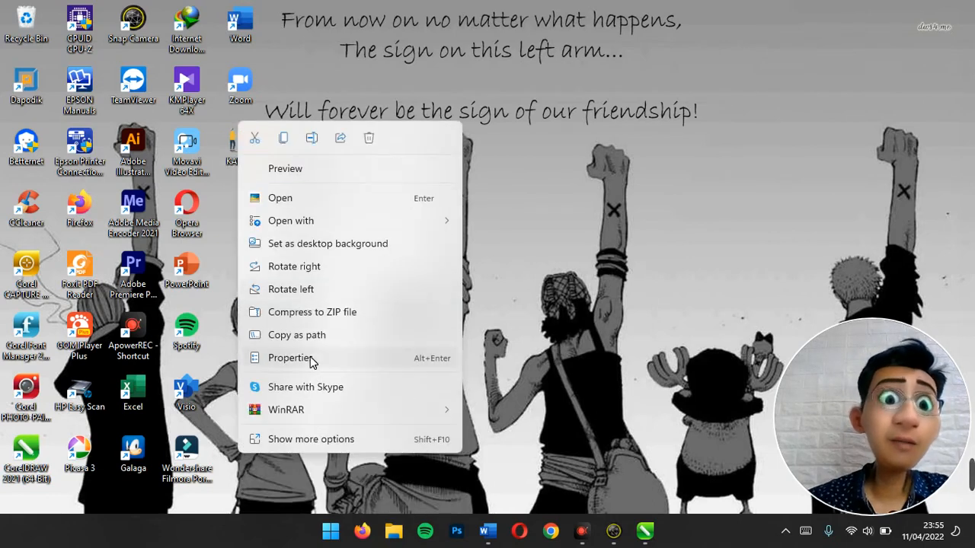
{"action": "left_click", "coordinate": [354, 439]}
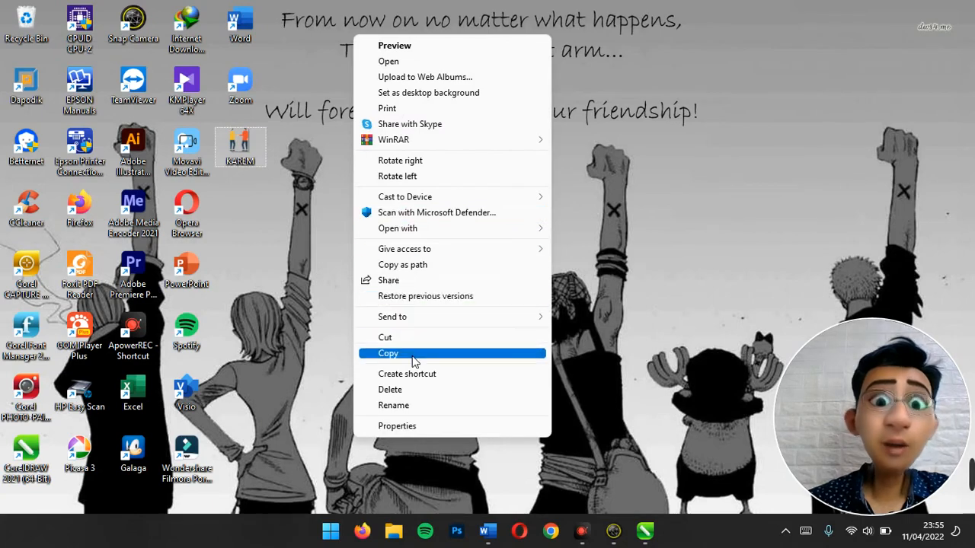
{"action": "left_click", "coordinate": [412, 357]}
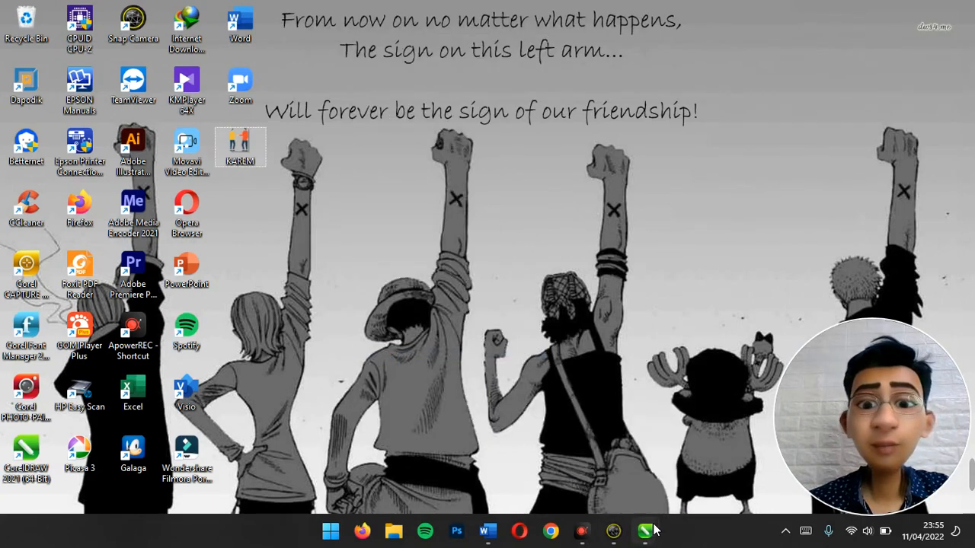
{"action": "left_click", "coordinate": [644, 531]}
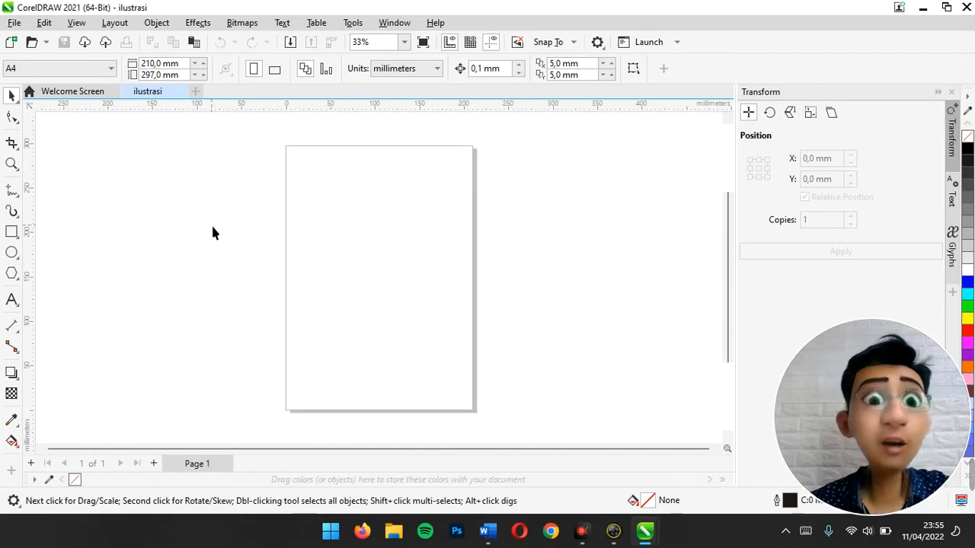
{"action": "key", "text": "ctrl+v"}
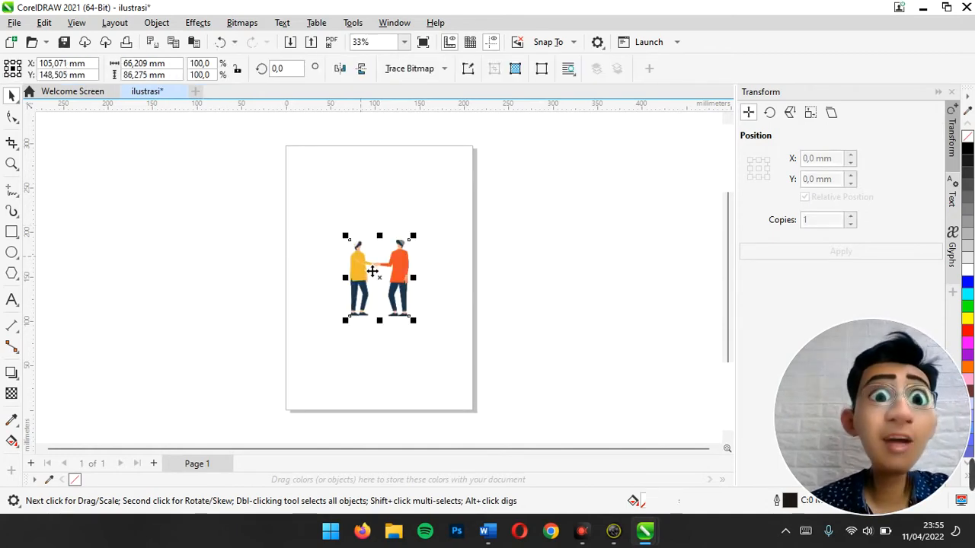
Step: Examine the two figures in the reference image, both up close around the yellow-shirted man's head and as a whole
{"action": "scroll", "coordinate": [397, 292], "scroll_direction": "up", "scroll_amount": 3}
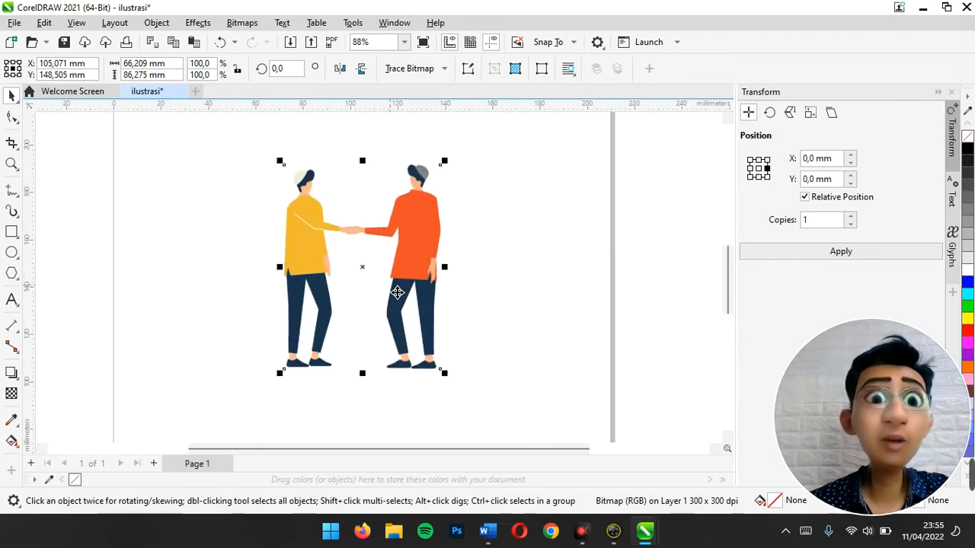
{"action": "scroll", "coordinate": [397, 292], "scroll_direction": "up", "scroll_amount": 3}
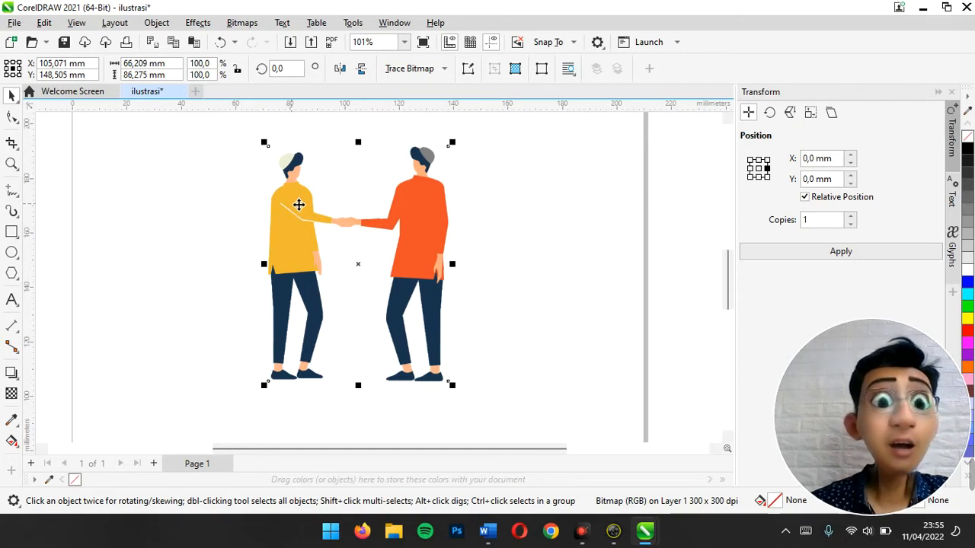
{"action": "scroll", "coordinate": [289, 168], "scroll_direction": "up", "scroll_amount": 1}
{"action": "scroll", "coordinate": [293, 169], "scroll_direction": "up", "scroll_amount": 8}
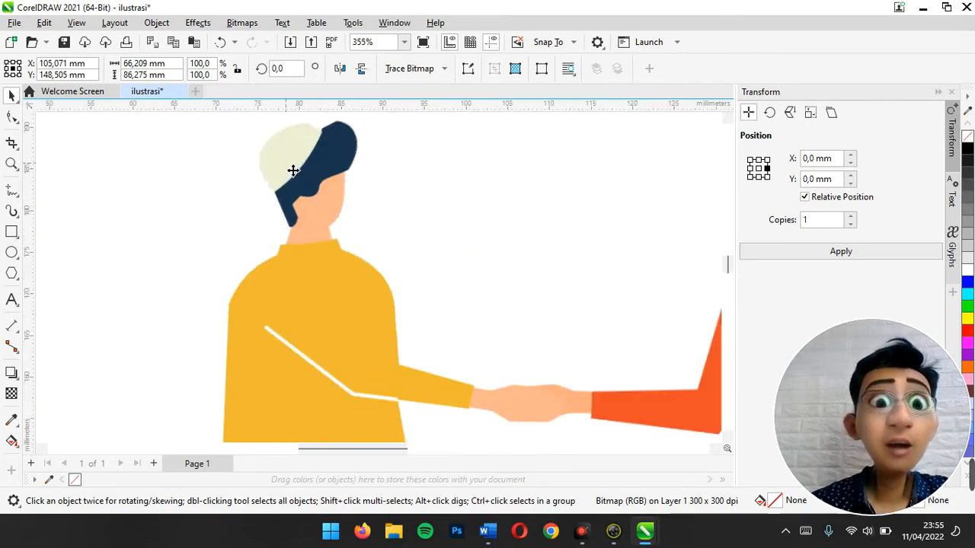
{"action": "scroll", "coordinate": [294, 170], "scroll_direction": "down", "scroll_amount": 3}
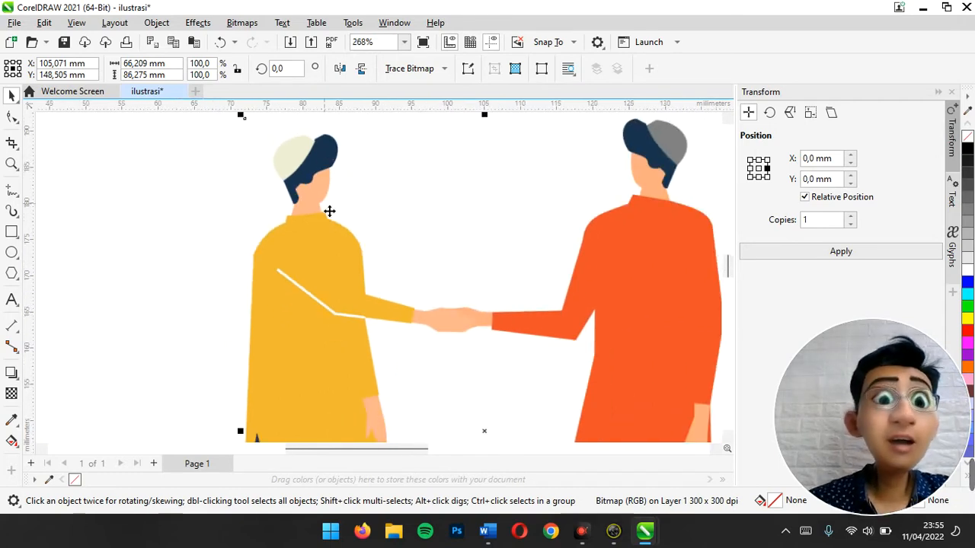
{"action": "scroll", "coordinate": [326, 197], "scroll_direction": "down", "scroll_amount": 1}
{"action": "scroll", "coordinate": [326, 198], "scroll_direction": "down", "scroll_amount": 1}
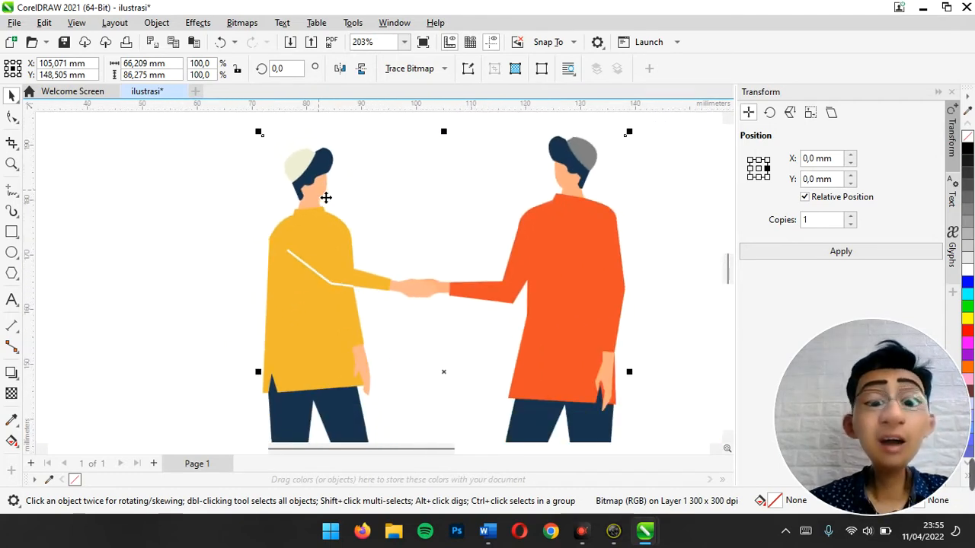
{"action": "scroll", "coordinate": [325, 198], "scroll_direction": "down", "scroll_amount": 3}
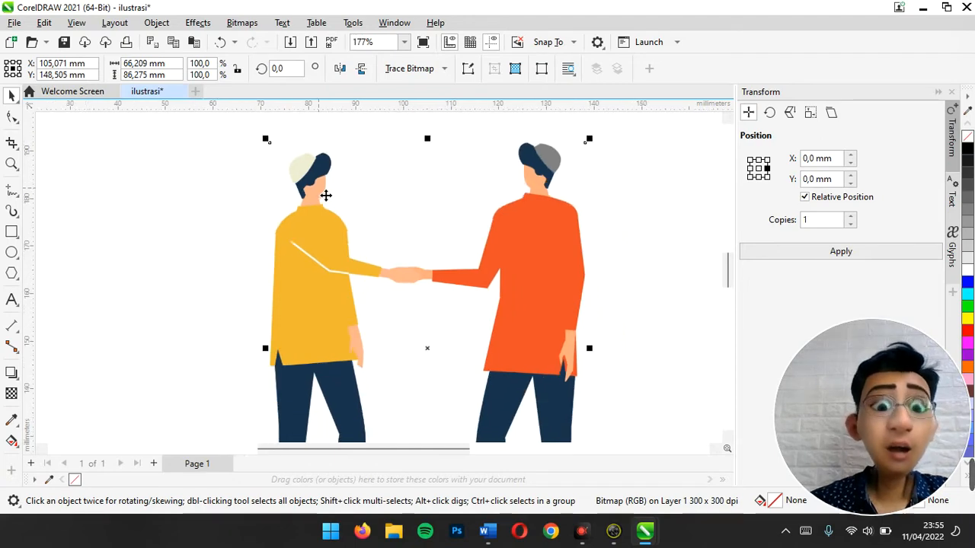
{"action": "scroll", "coordinate": [325, 196], "scroll_direction": "down", "scroll_amount": 1}
{"action": "scroll", "coordinate": [326, 194], "scroll_direction": "down", "scroll_amount": 1}
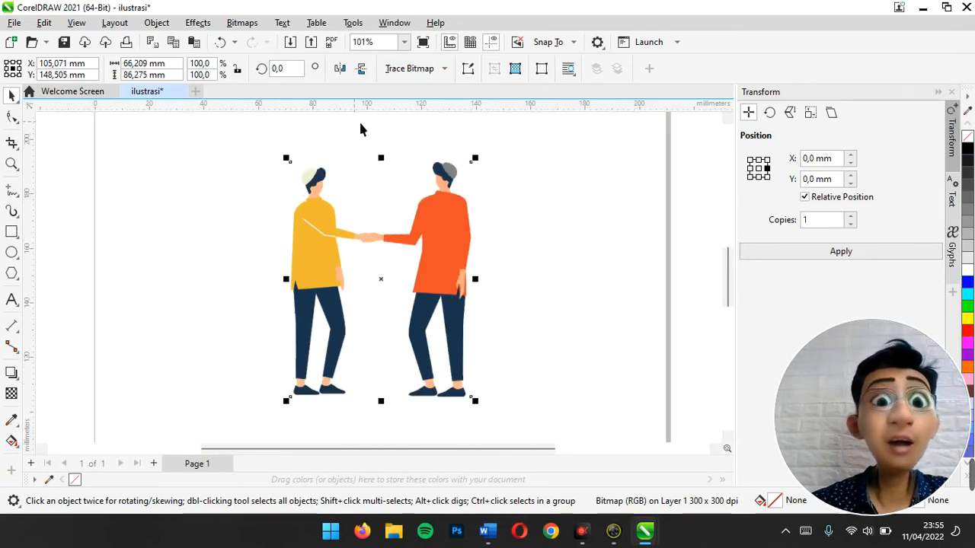
{"action": "scroll", "coordinate": [255, 281], "scroll_direction": "up", "scroll_amount": 2}
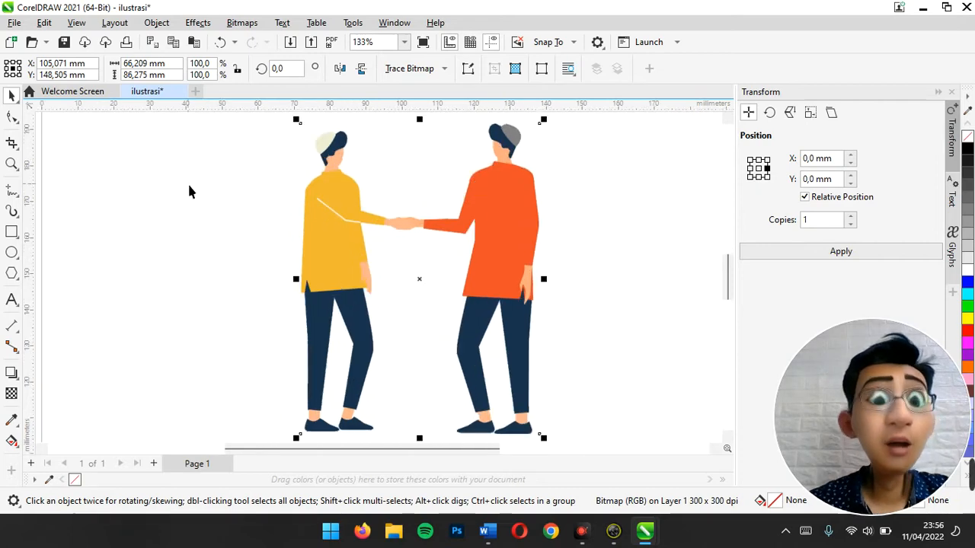
Step: Deselect the reference image and activate the Pen tool for tracing the figures
{"action": "left_click", "coordinate": [72, 153]}
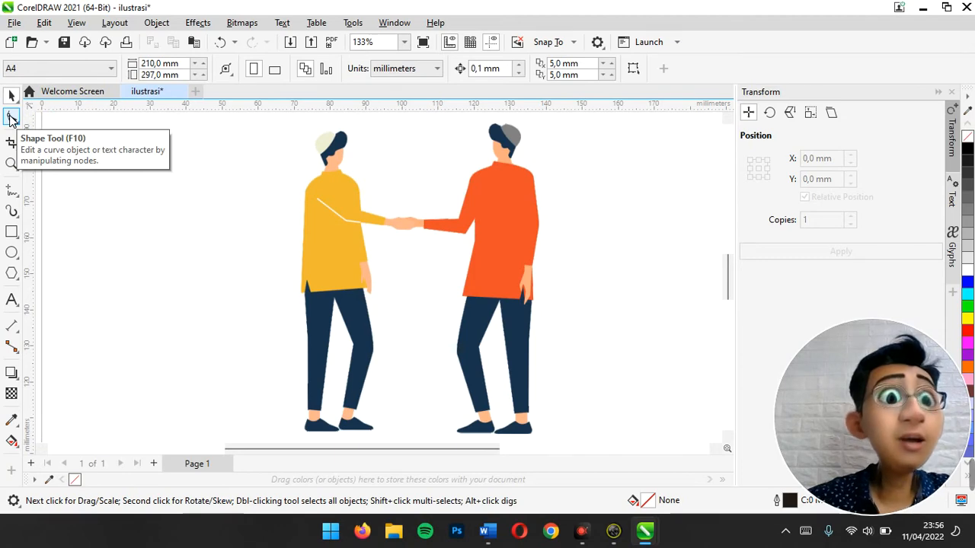
{"action": "left_click", "coordinate": [11, 119]}
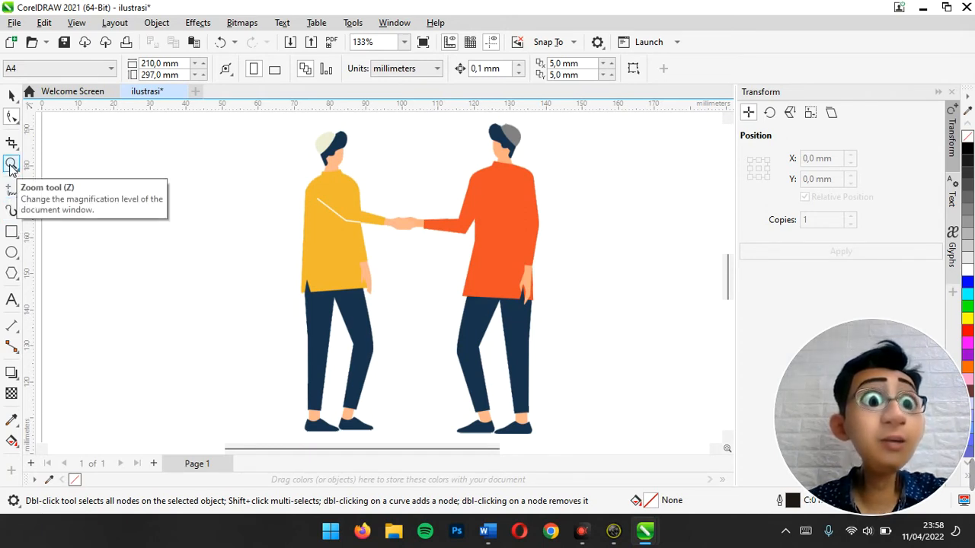
{"action": "left_click", "coordinate": [13, 194]}
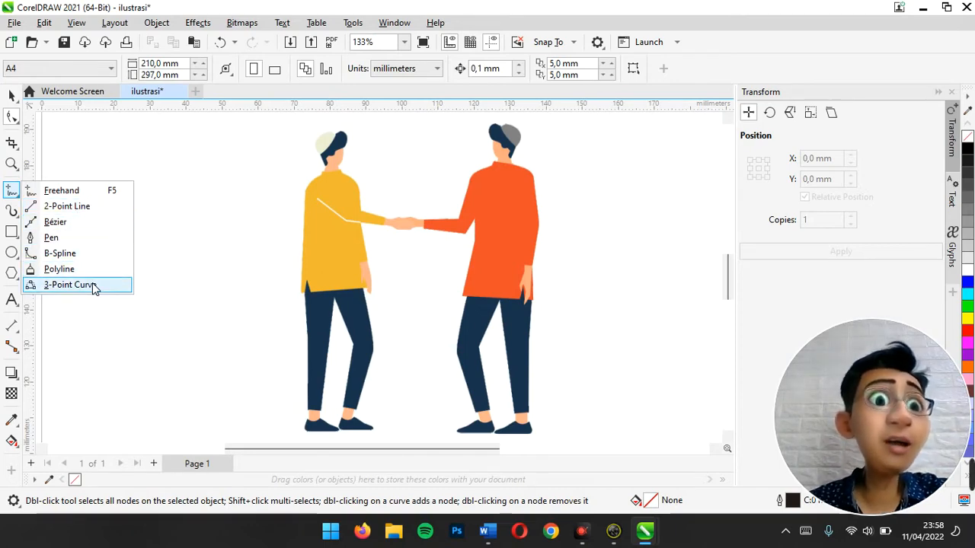
{"action": "left_click", "coordinate": [85, 240]}
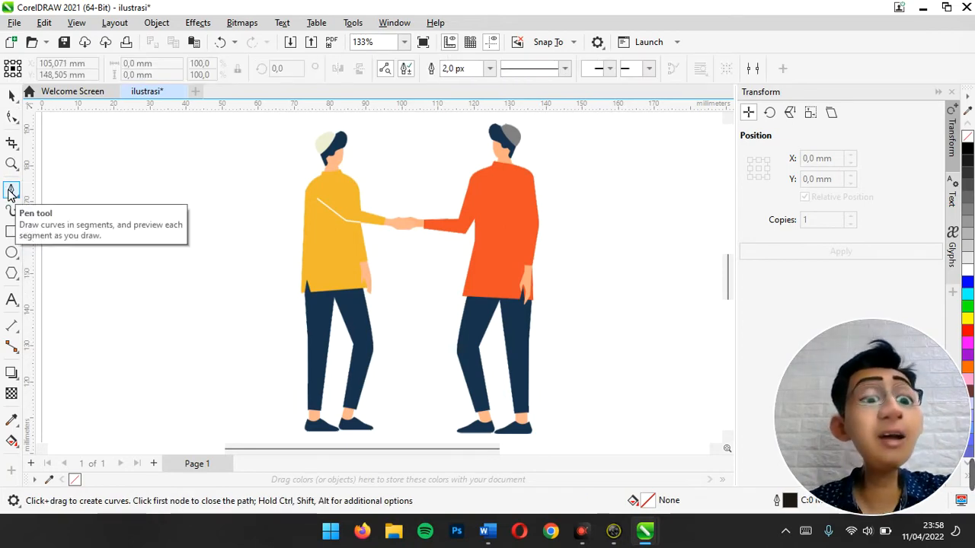
{"action": "left_click", "coordinate": [10, 192]}
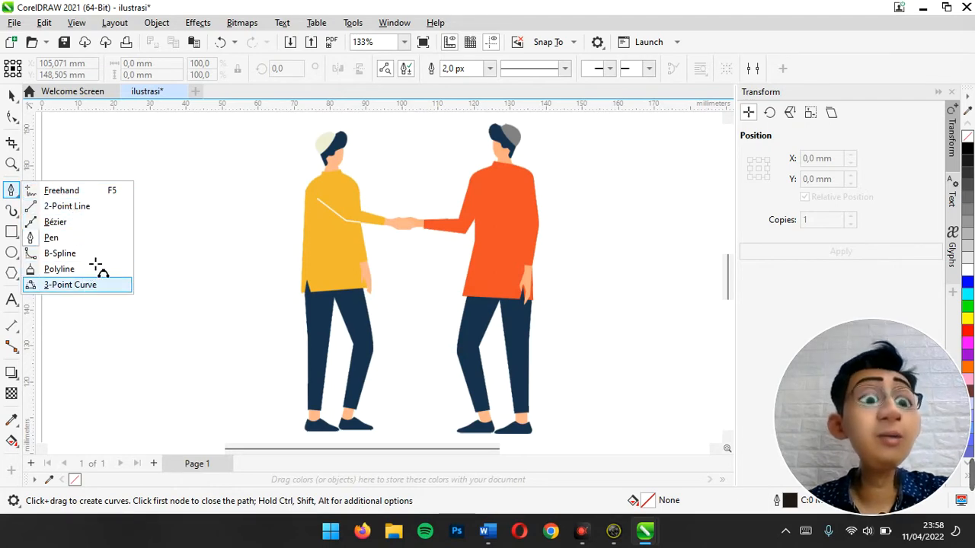
{"action": "left_click", "coordinate": [93, 283]}
{"action": "left_click", "coordinate": [14, 192]}
{"action": "left_click", "coordinate": [98, 238]}
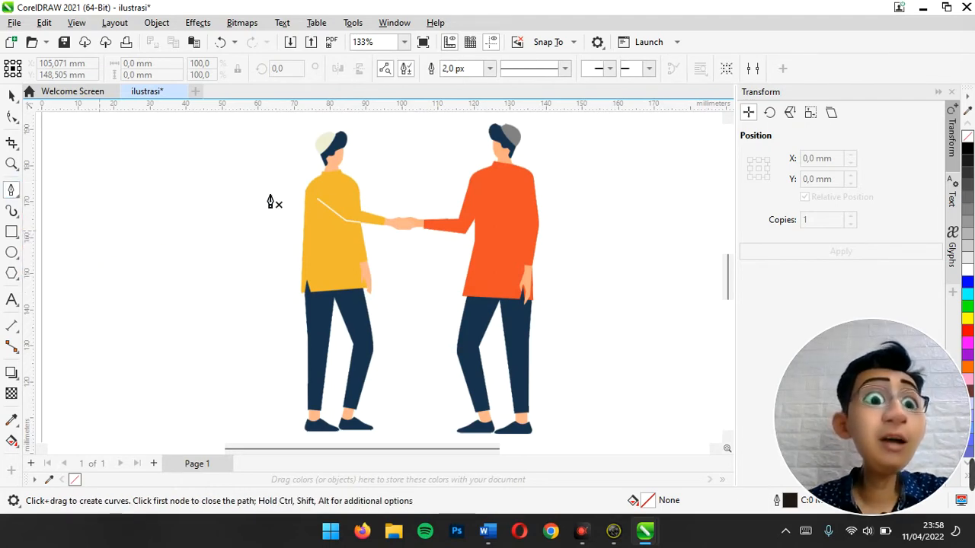
Step: Draw a closed three-node path about 4.8 by 5.7 mm over the yellow-shirted man's cream cap
{"action": "scroll", "coordinate": [332, 167], "scroll_direction": "up", "scroll_amount": 4}
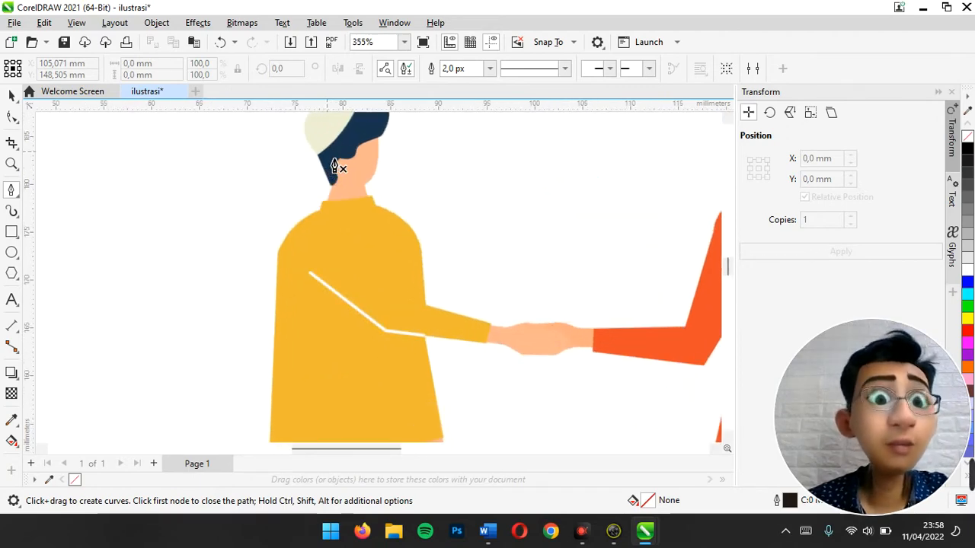
{"action": "scroll", "coordinate": [336, 167], "scroll_direction": "up", "scroll_amount": 2}
{"action": "scroll", "coordinate": [351, 210], "scroll_direction": "up", "scroll_amount": 2}
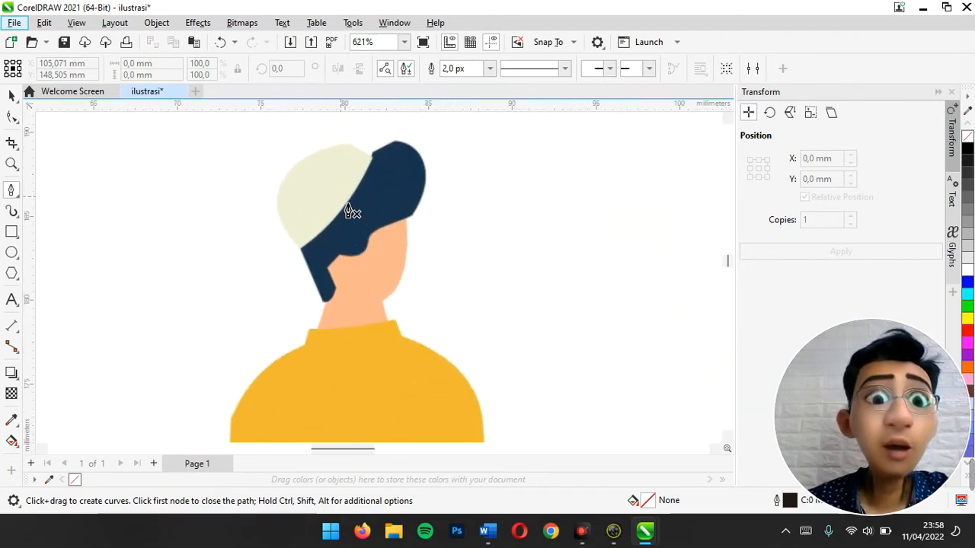
{"action": "scroll", "coordinate": [350, 211], "scroll_direction": "up", "scroll_amount": 1}
{"action": "left_click", "coordinate": [285, 270]}
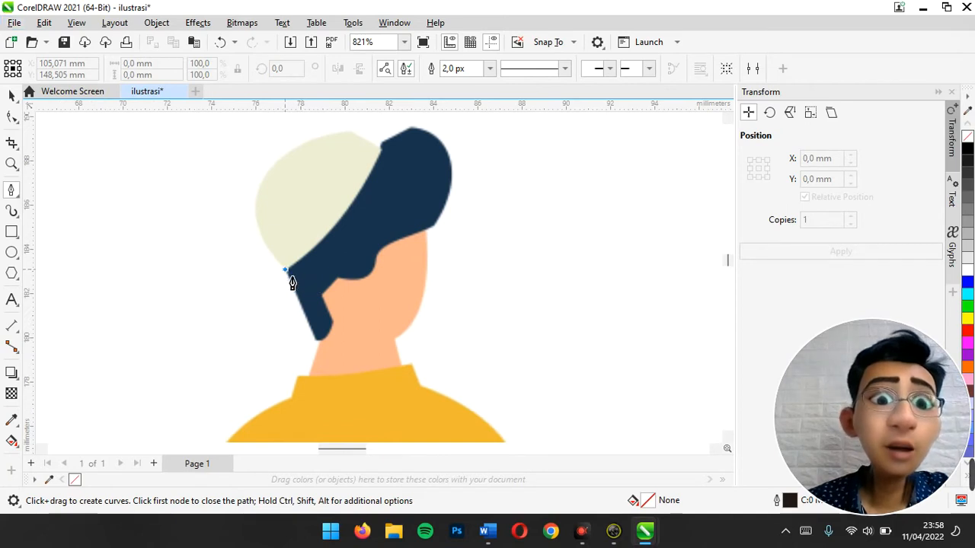
{"action": "left_click", "coordinate": [384, 139]}
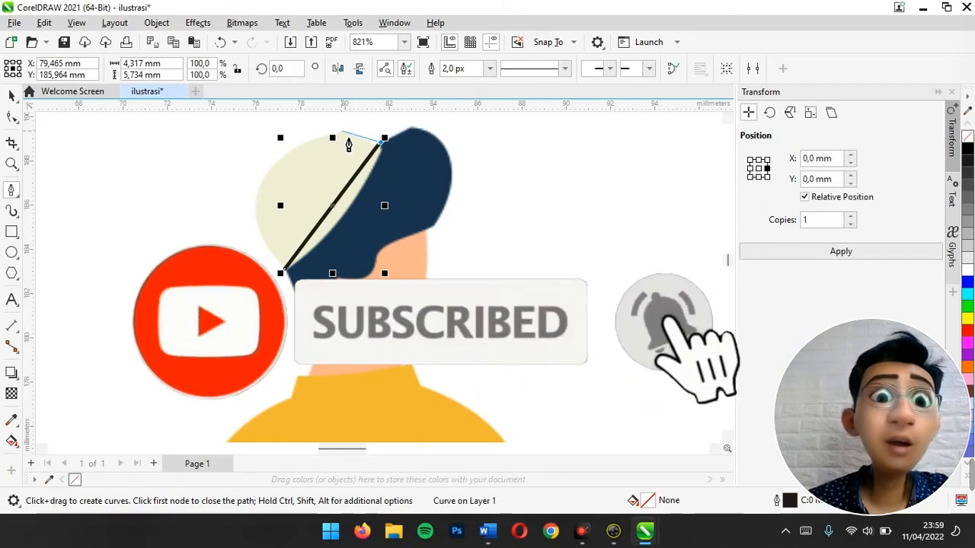
{"action": "left_click", "coordinate": [275, 161]}
{"action": "left_click", "coordinate": [285, 270]}
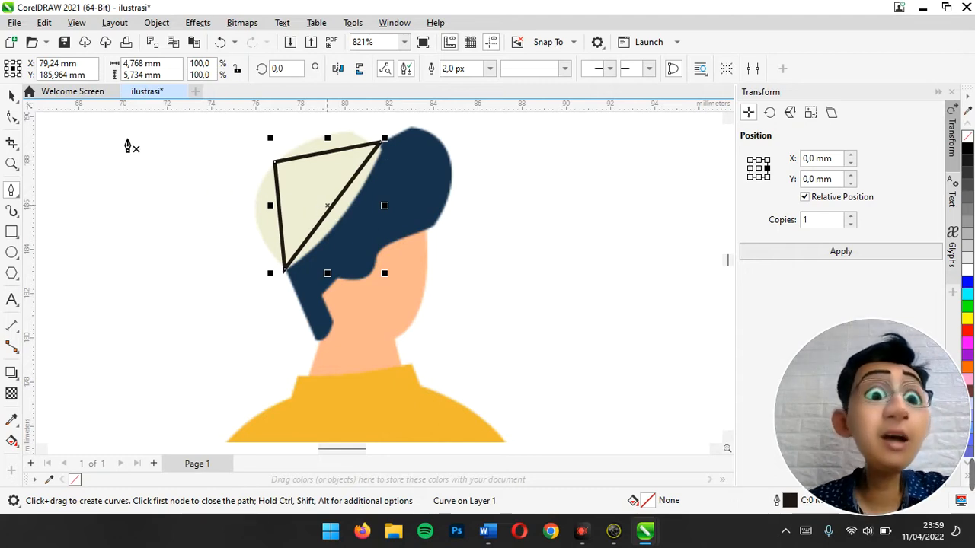
Step: Convert the path's diagonal edge to a curve and bend it along the border between the cap and the hair
{"action": "left_click", "coordinate": [11, 118]}
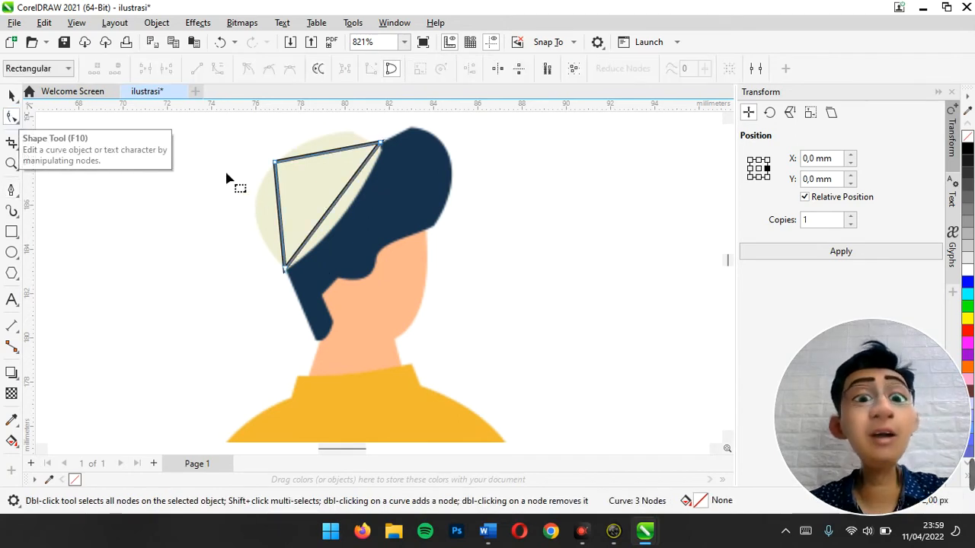
{"action": "left_click", "coordinate": [382, 144]}
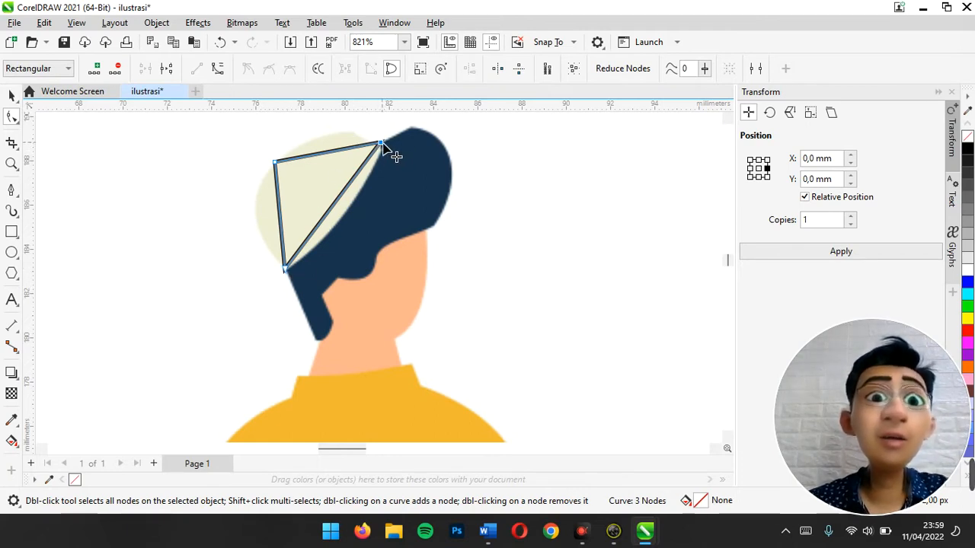
{"action": "left_click", "coordinate": [220, 69]}
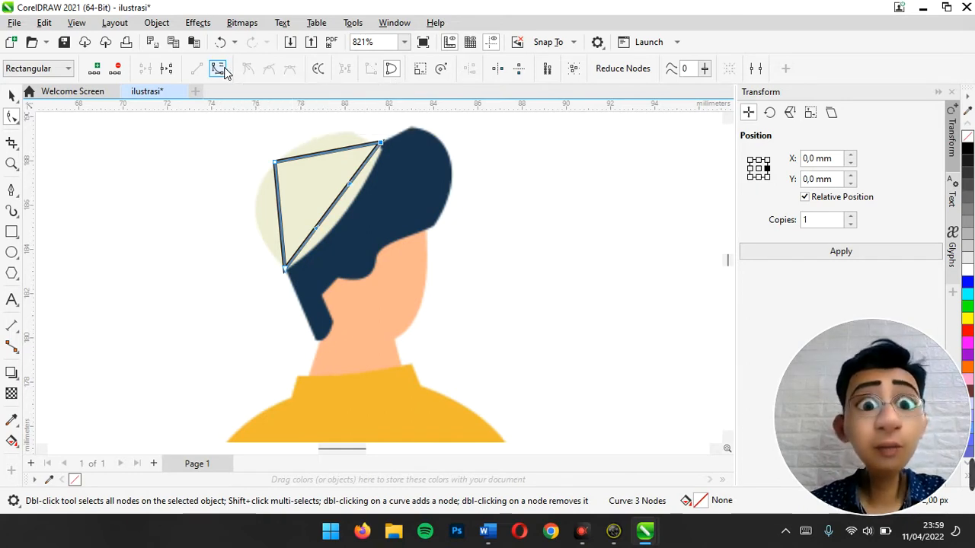
{"action": "left_click_drag", "start_coordinate": [339, 206], "coordinate": [350, 214]}
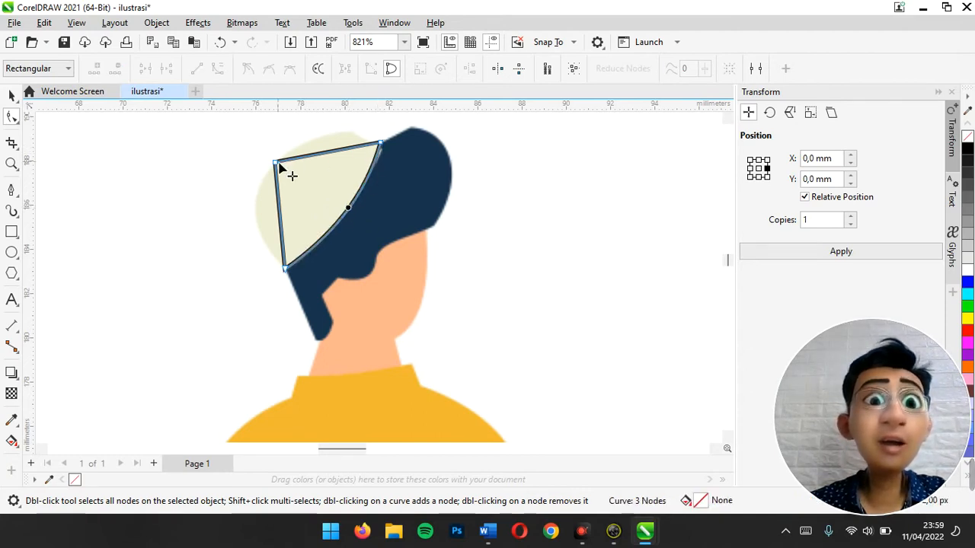
Step: Convert the path's upper and back edges to curves, bend them outward along the cap's contour, and keep the path selected
{"action": "left_click", "coordinate": [217, 68]}
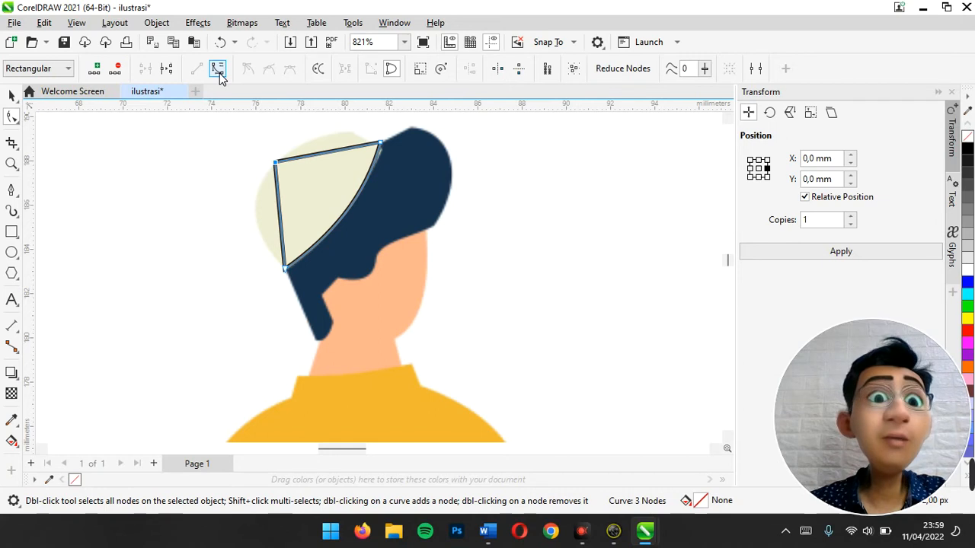
{"action": "left_click", "coordinate": [335, 166]}
{"action": "left_click_drag", "start_coordinate": [333, 155], "coordinate": [331, 144]}
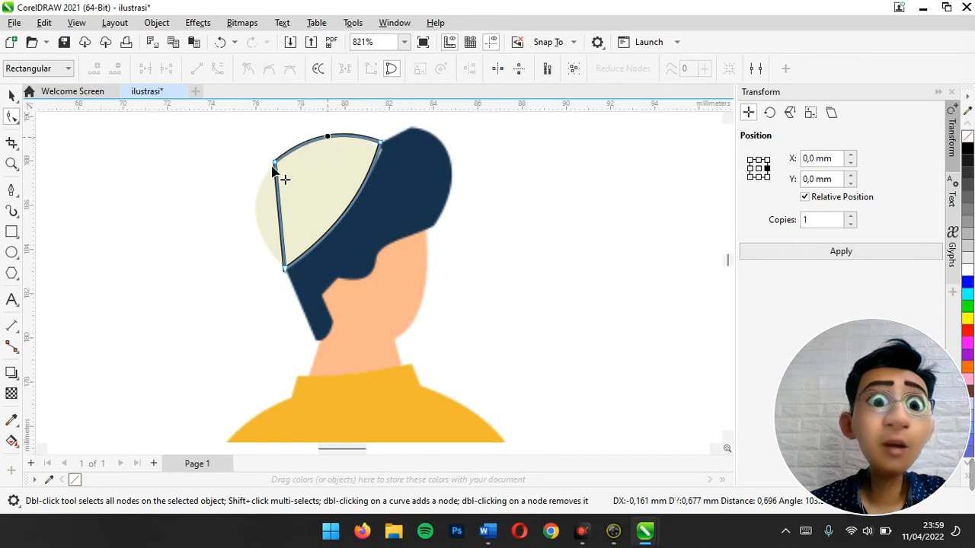
{"action": "left_click", "coordinate": [287, 272]}
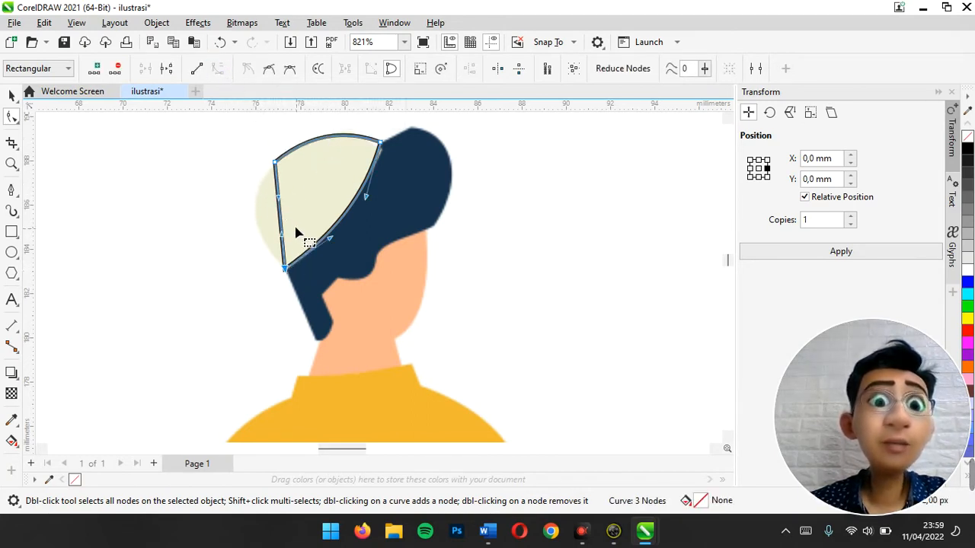
{"action": "mouse_move", "coordinate": [283, 221]}
{"action": "left_mouse_down"}
{"action": "mouse_move", "coordinate": [296, 220]}
{"action": "mouse_move", "coordinate": [272, 226]}
{"action": "mouse_move", "coordinate": [282, 238]}
{"action": "mouse_move", "coordinate": [268, 226]}
{"action": "left_mouse_up"}
{"action": "left_click", "coordinate": [238, 169]}
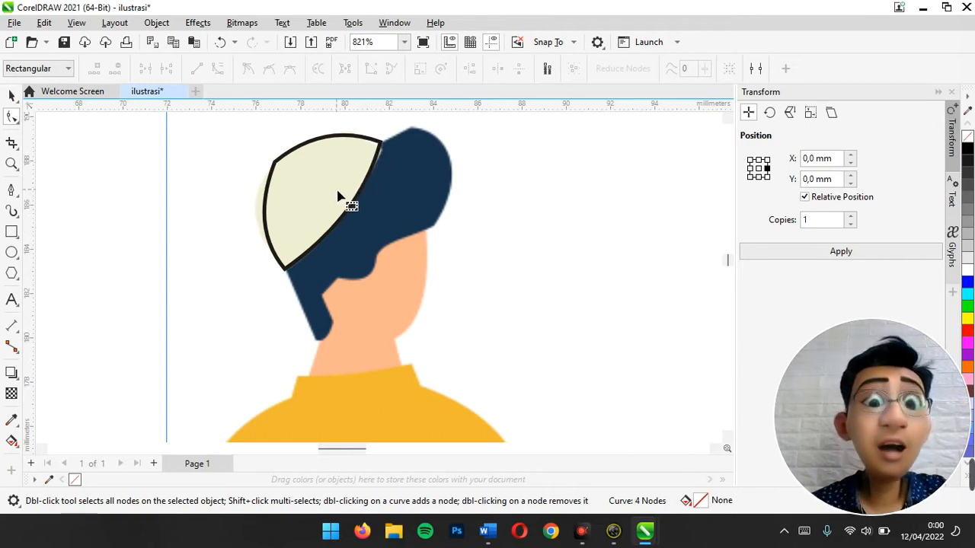
{"action": "scroll", "coordinate": [341, 196], "scroll_direction": "up", "scroll_amount": 1}
{"action": "scroll", "coordinate": [338, 196], "scroll_direction": "down", "scroll_amount": 2}
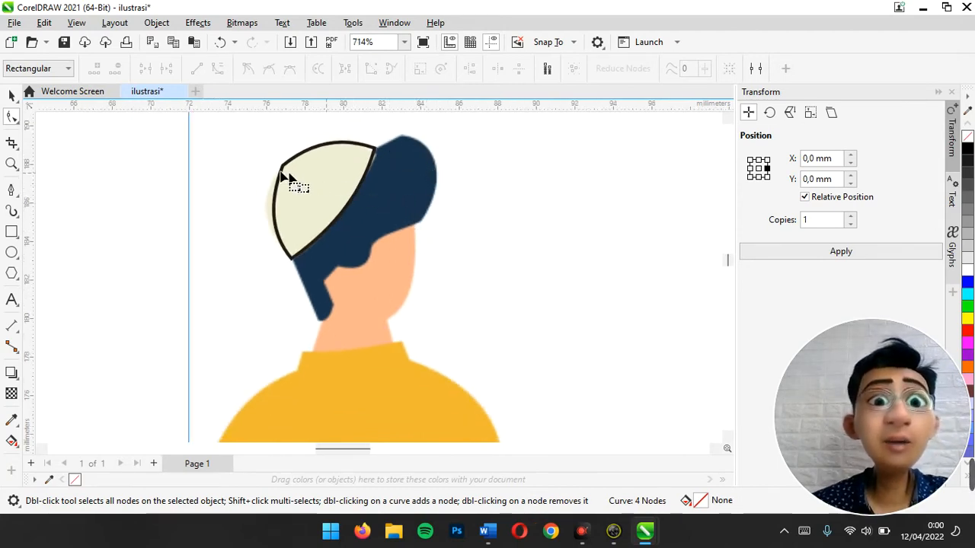
{"action": "double_click", "coordinate": [360, 190]}
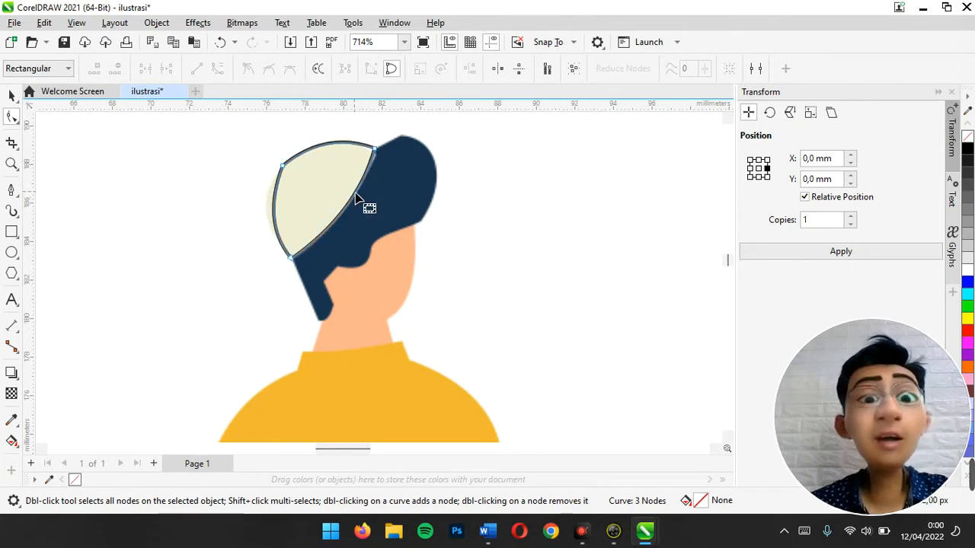
Step: Set the traced cap curve's outline width to None, and undo that change
{"action": "left_click", "coordinate": [10, 99]}
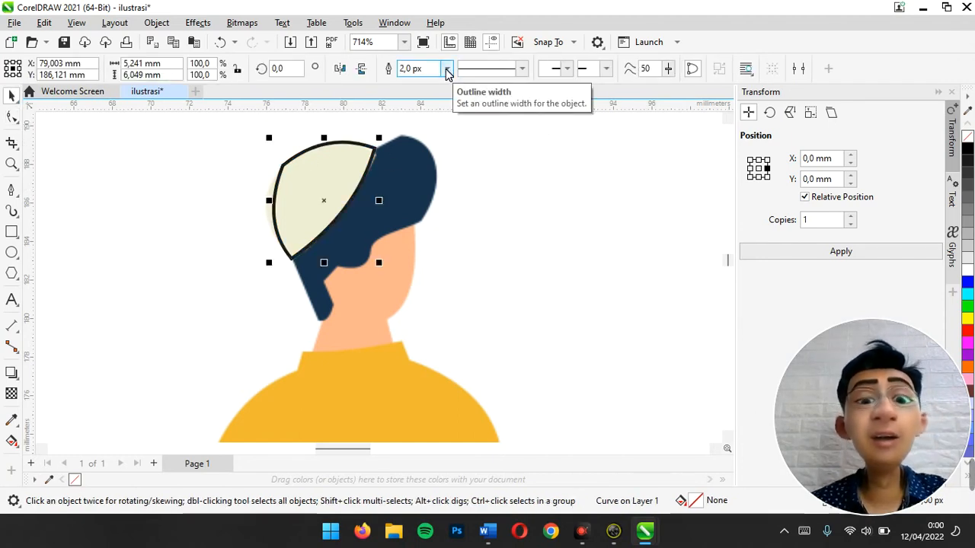
{"action": "left_click", "coordinate": [447, 69]}
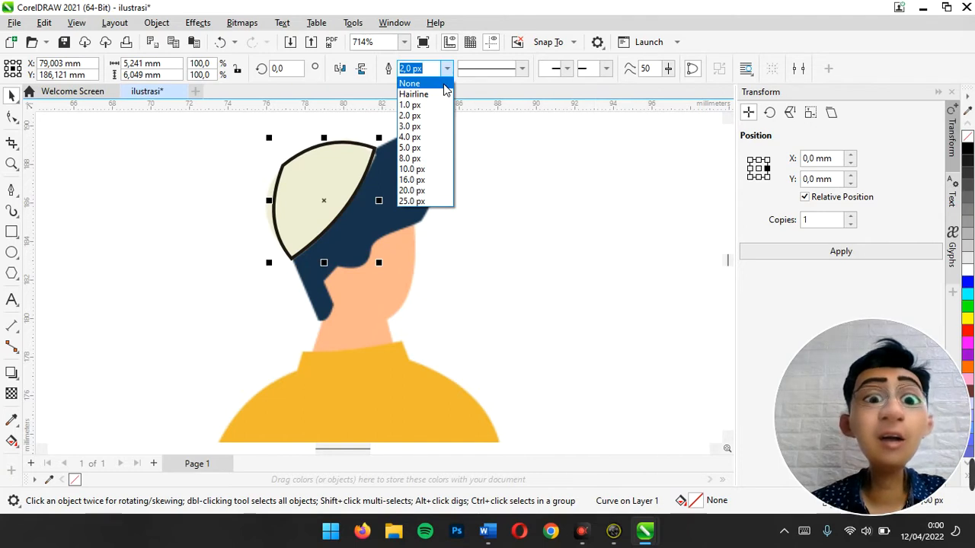
{"action": "left_click", "coordinate": [444, 86]}
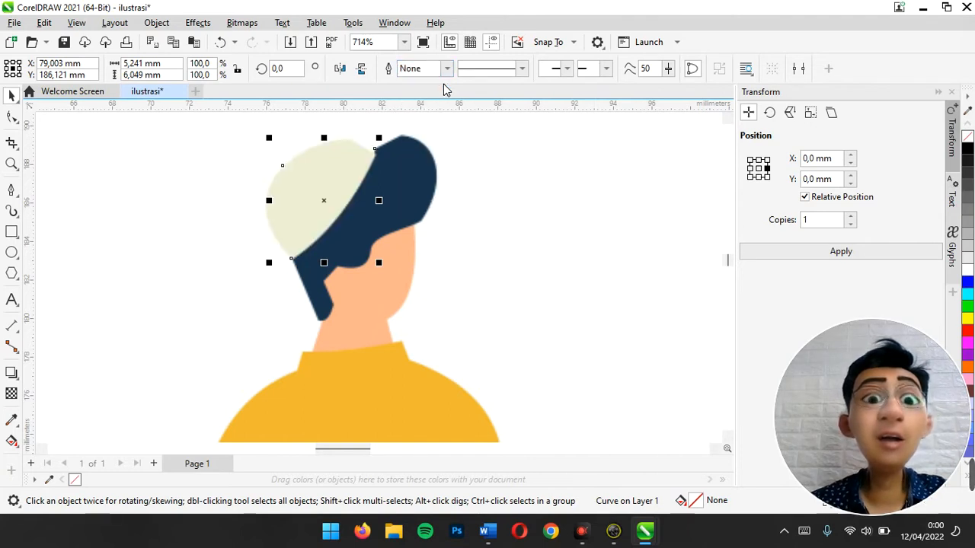
{"action": "left_click", "coordinate": [220, 42]}
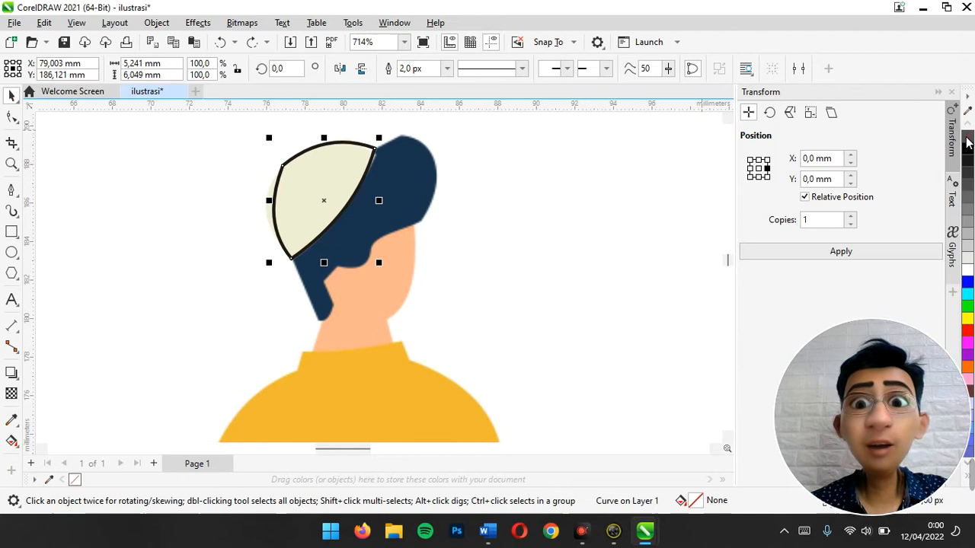
Step: Remove the traced cap curve's outline using the no-colour swatch and reactivate the Pen tool
{"action": "right_click", "coordinate": [968, 143]}
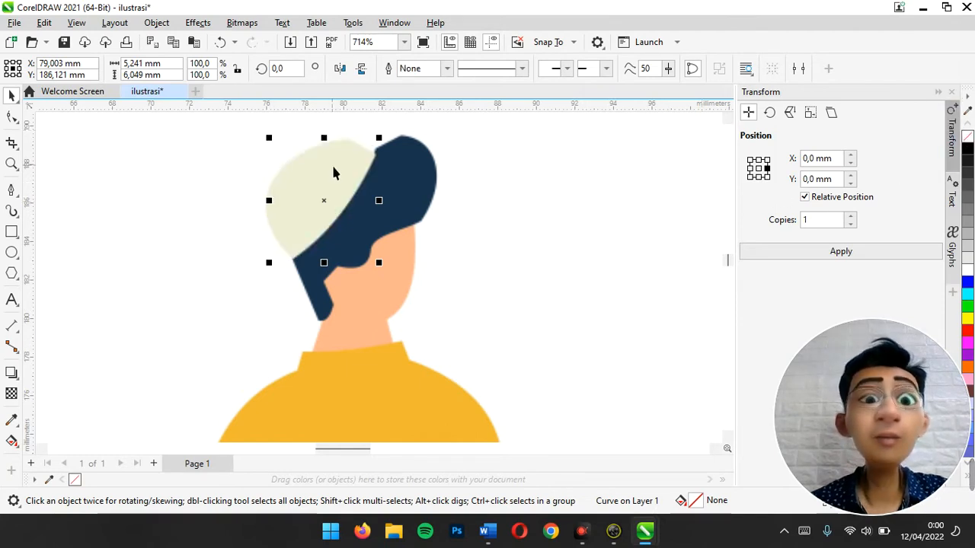
{"action": "left_click", "coordinate": [12, 190]}
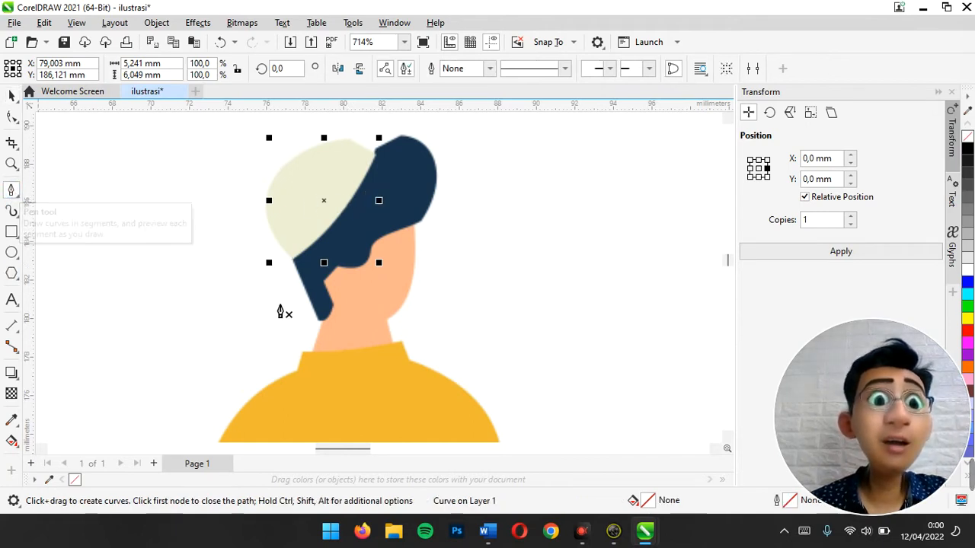
Step: Trace the navy hair with the Pen tool as a closed nine-node straight-edged path, about 6.7 mm wide and 9.7 mm high
{"action": "left_click", "coordinate": [324, 334]}
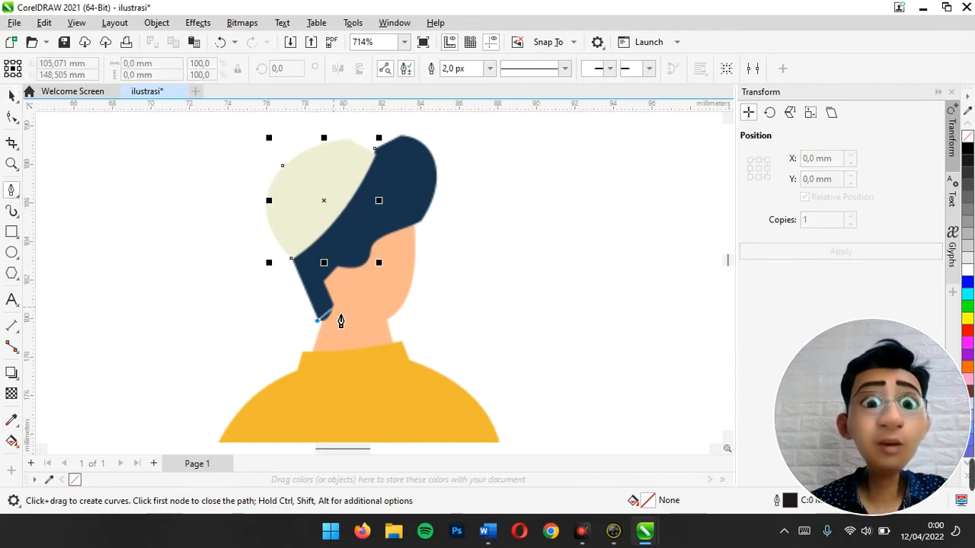
{"action": "left_click", "coordinate": [333, 307]}
{"action": "left_click", "coordinate": [325, 278]}
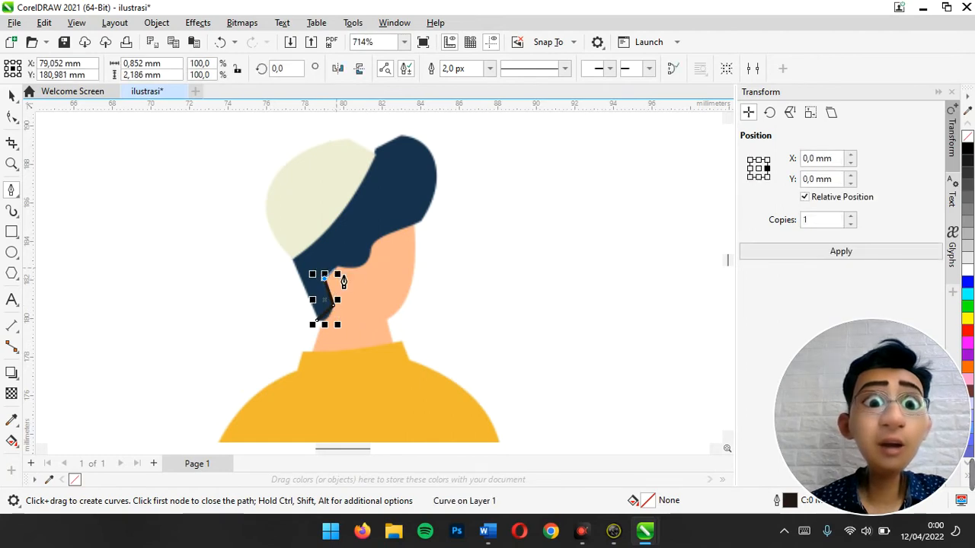
{"action": "left_click_drag", "start_coordinate": [338, 265], "coordinate": [419, 226]}
{"action": "left_click", "coordinate": [420, 221]}
{"action": "left_click", "coordinate": [403, 135]}
{"action": "left_click", "coordinate": [375, 149]}
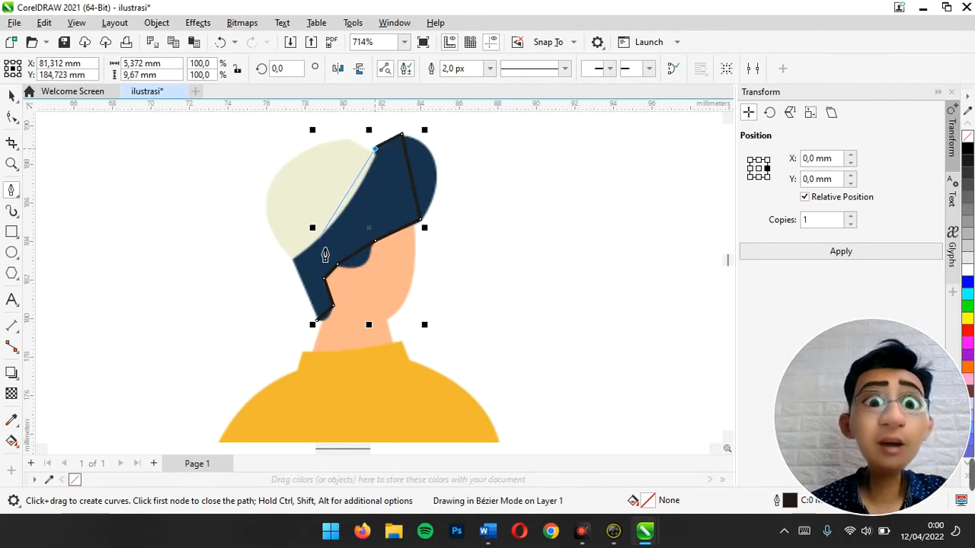
{"action": "left_click", "coordinate": [292, 261]}
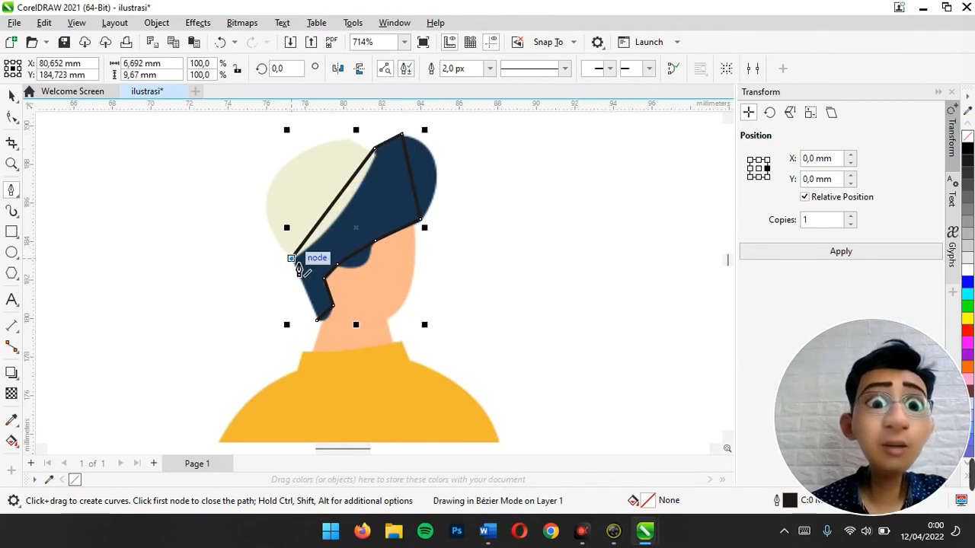
{"action": "left_click", "coordinate": [320, 326]}
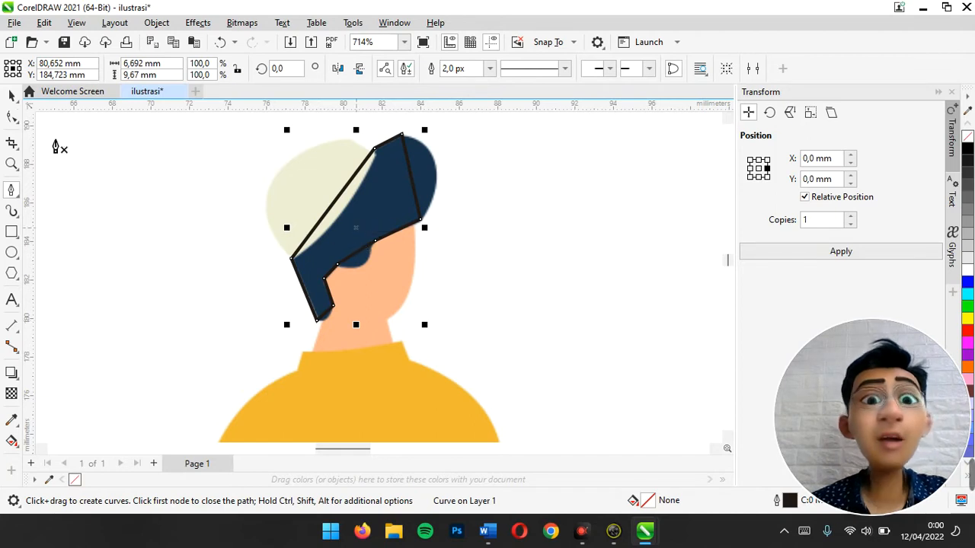
Step: Convert the short edge at the sideburn's lower tip to a curve, bend it along the rounded tip, and refine it with its handle
{"action": "left_click", "coordinate": [12, 116]}
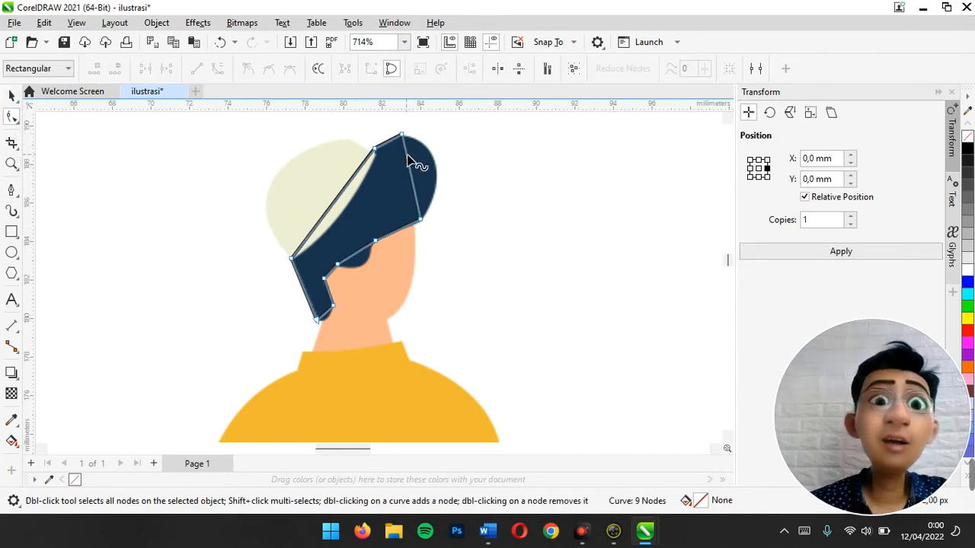
{"action": "scroll", "coordinate": [362, 265], "scroll_direction": "up", "scroll_amount": 3}
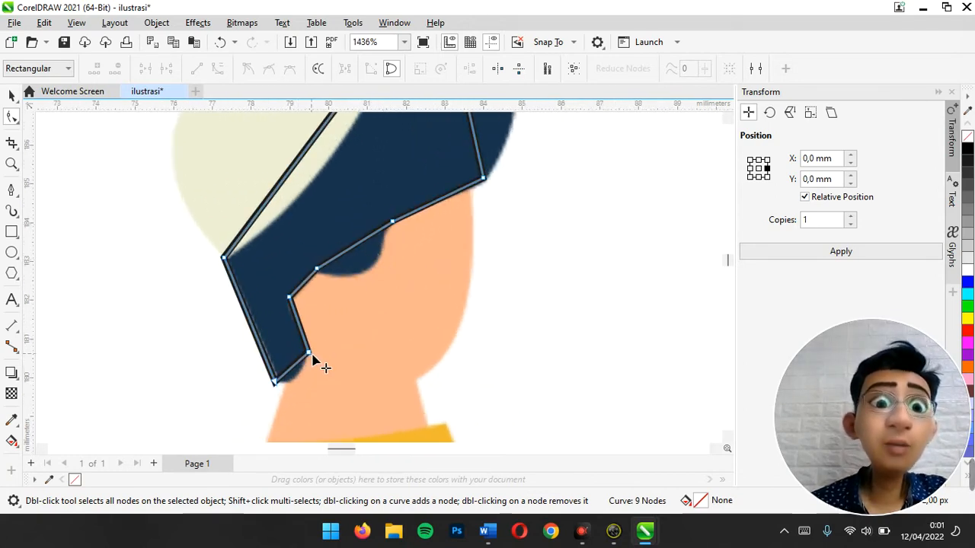
{"action": "left_click", "coordinate": [310, 355]}
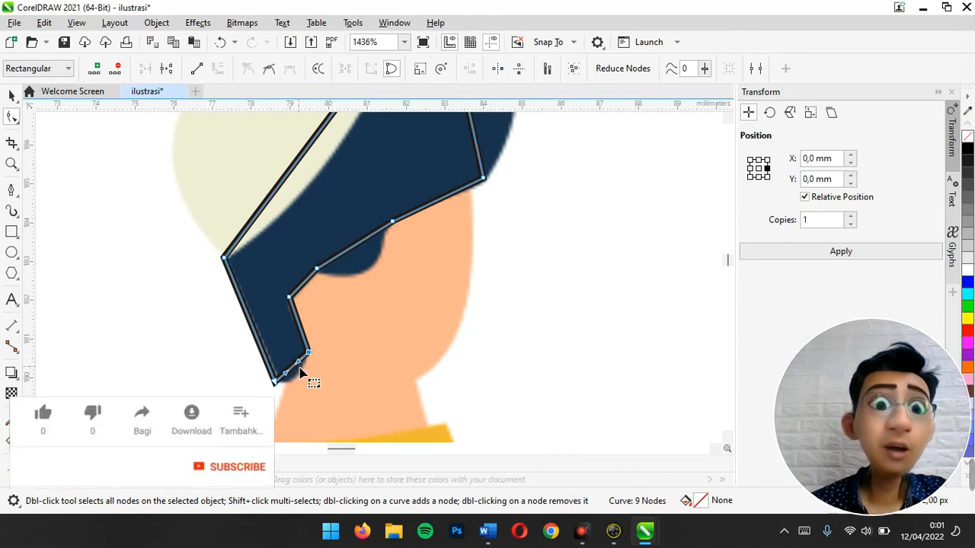
{"action": "scroll", "coordinate": [299, 371], "scroll_direction": "up", "scroll_amount": 4}
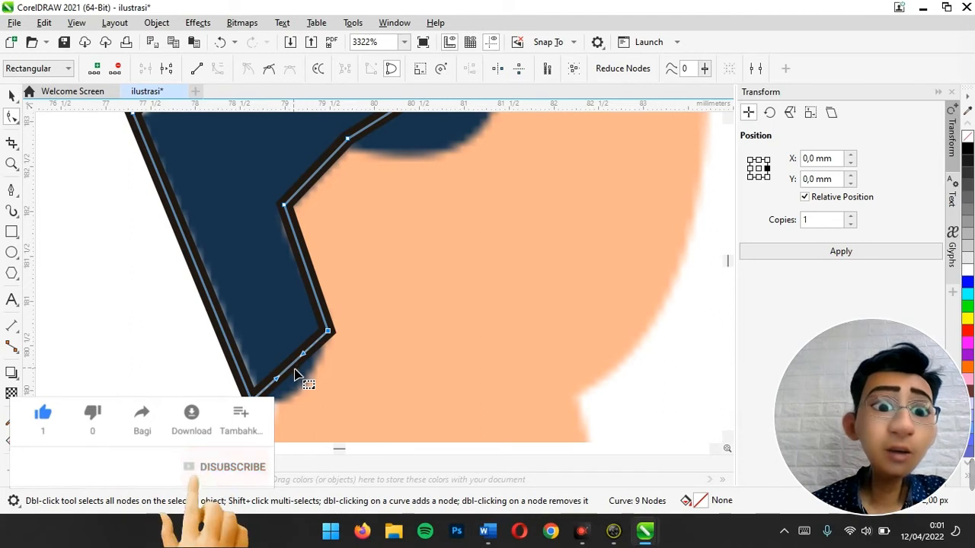
{"action": "left_click_drag", "start_coordinate": [296, 368], "coordinate": [320, 392]}
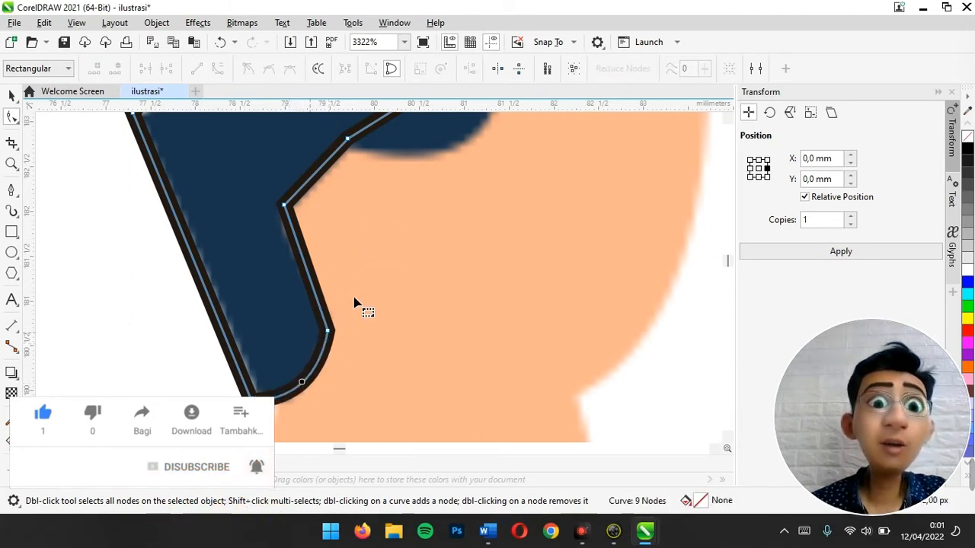
{"action": "left_click", "coordinate": [328, 334]}
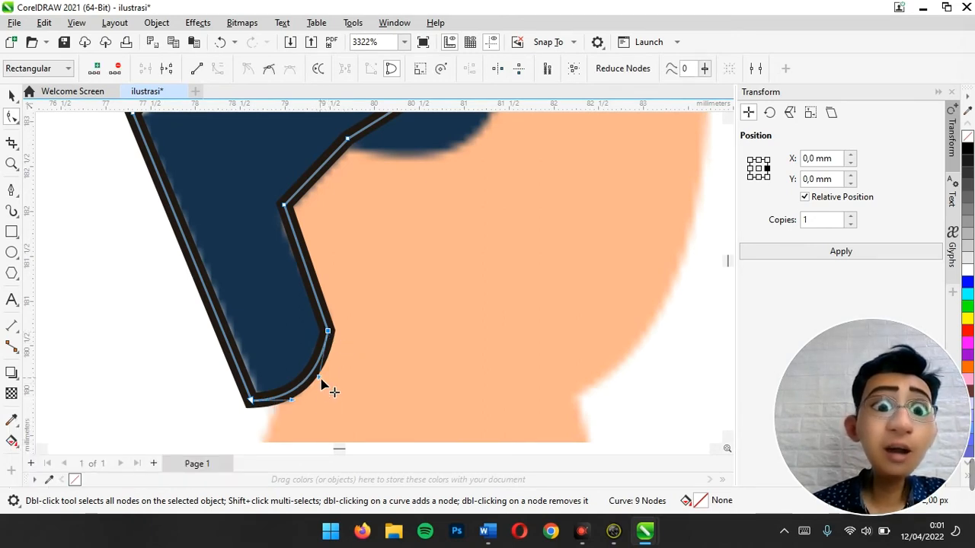
{"action": "left_click_drag", "start_coordinate": [322, 387], "coordinate": [340, 366]}
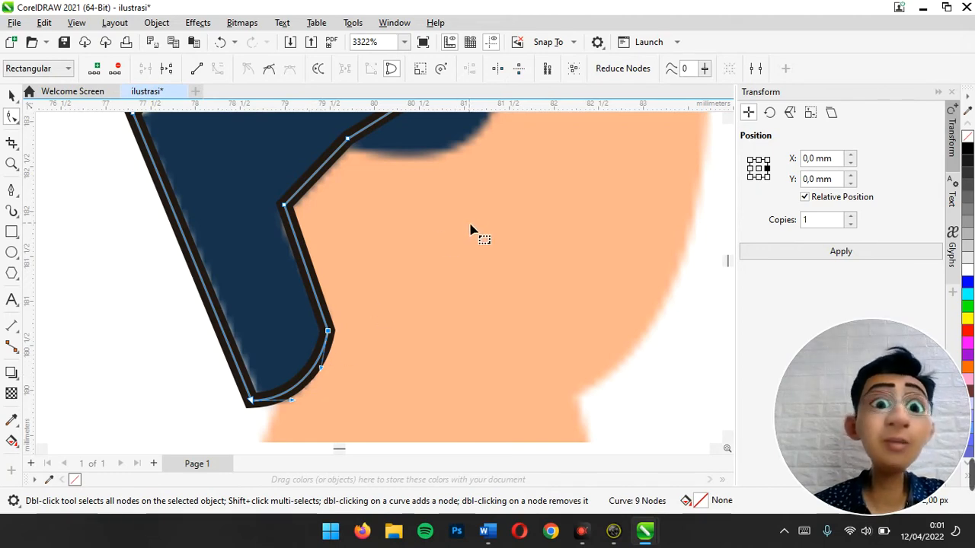
Step: Convert the hair path's edge above the face to a curve and bend it down around the hair lock by the temple
{"action": "scroll", "coordinate": [470, 229], "scroll_direction": "up", "scroll_amount": 3}
{"action": "scroll", "coordinate": [472, 228], "scroll_direction": "down", "scroll_amount": 2}
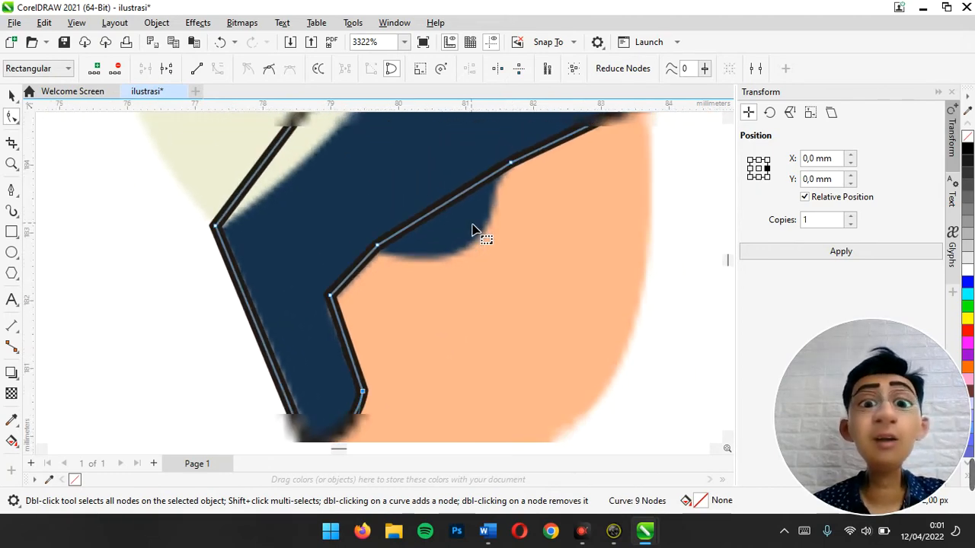
{"action": "left_click", "coordinate": [505, 170]}
{"action": "left_click", "coordinate": [218, 70]}
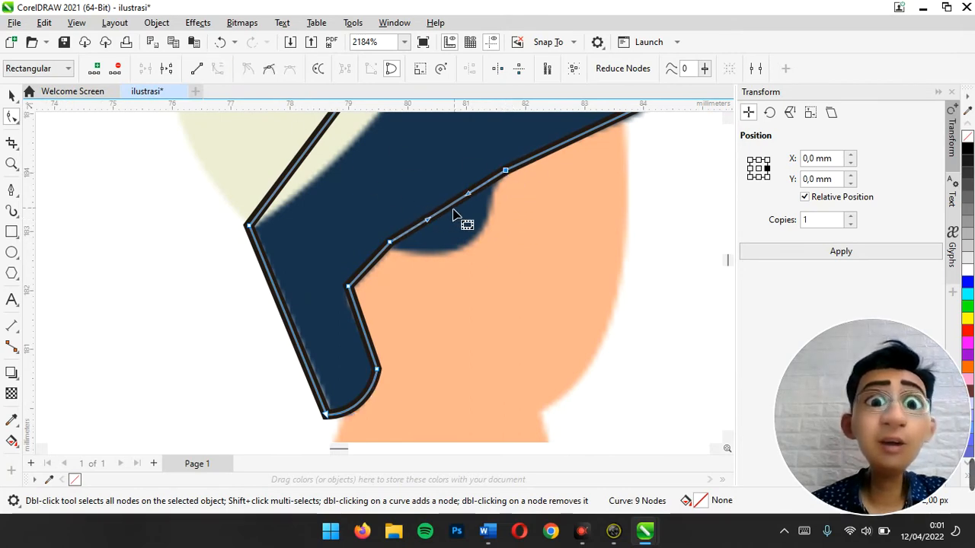
{"action": "left_click_drag", "start_coordinate": [451, 216], "coordinate": [467, 254]}
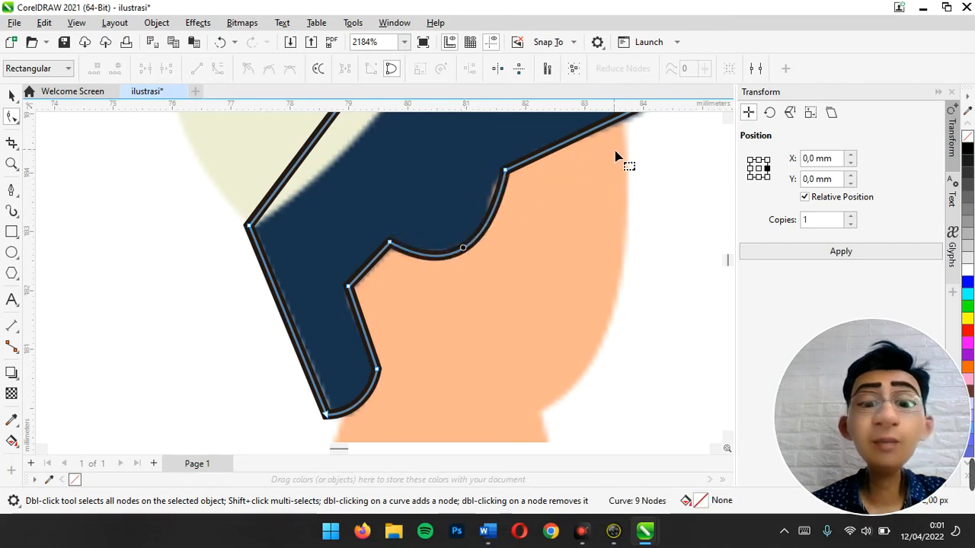
Step: Convert the hair path's front edge above the forehead to a curve and bend it outward along the rounded quiff
{"action": "scroll", "coordinate": [616, 156], "scroll_direction": "down", "scroll_amount": 2}
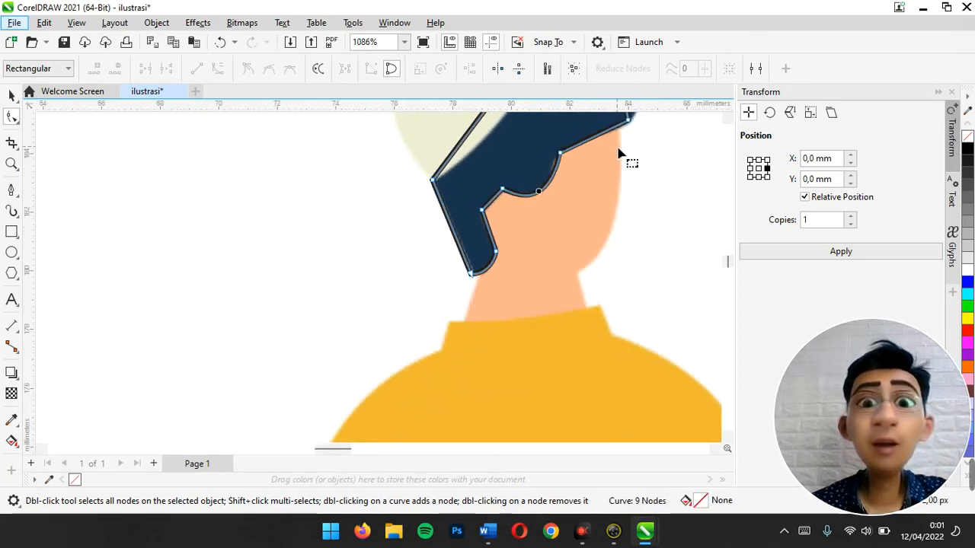
{"action": "scroll", "coordinate": [618, 154], "scroll_direction": "right", "scroll_amount": 1}
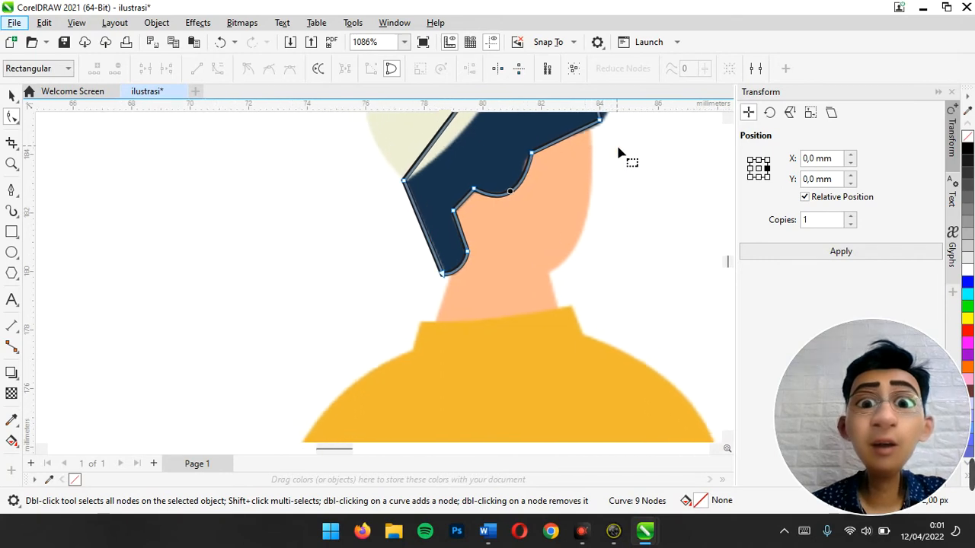
{"action": "scroll", "coordinate": [621, 153], "scroll_direction": "up", "scroll_amount": 5}
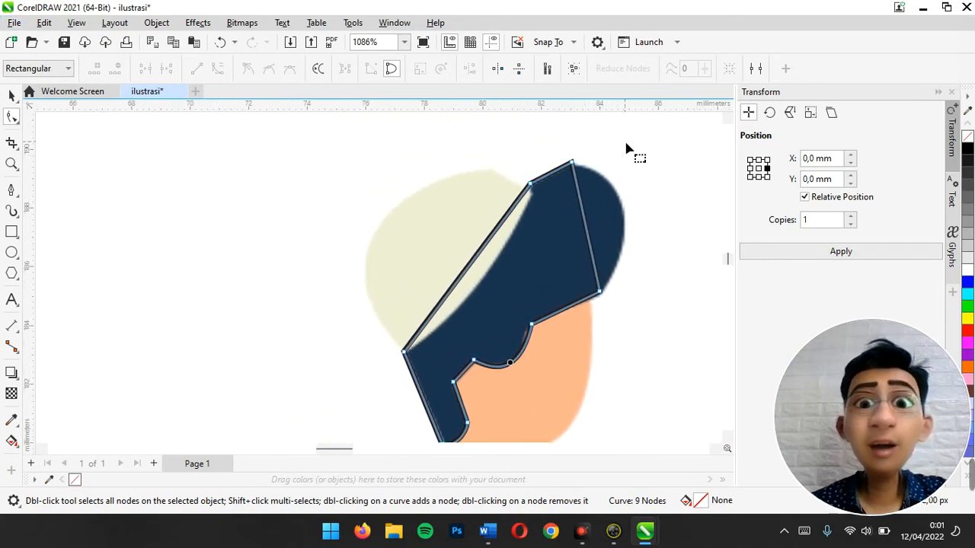
{"action": "scroll", "coordinate": [610, 182], "scroll_direction": "up", "scroll_amount": 1}
{"action": "left_click", "coordinate": [558, 157]}
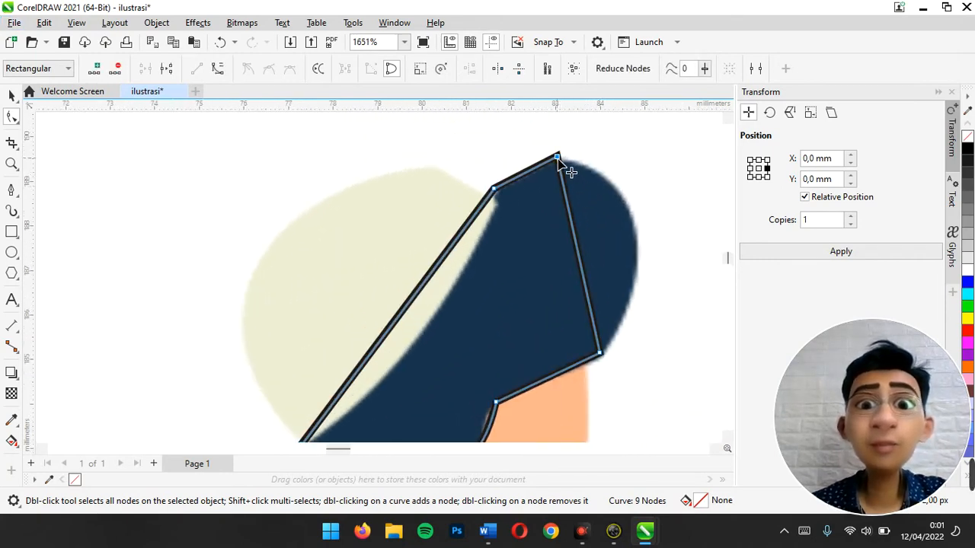
{"action": "left_click", "coordinate": [218, 68]}
{"action": "left_click_drag", "start_coordinate": [579, 249], "coordinate": [645, 226]}
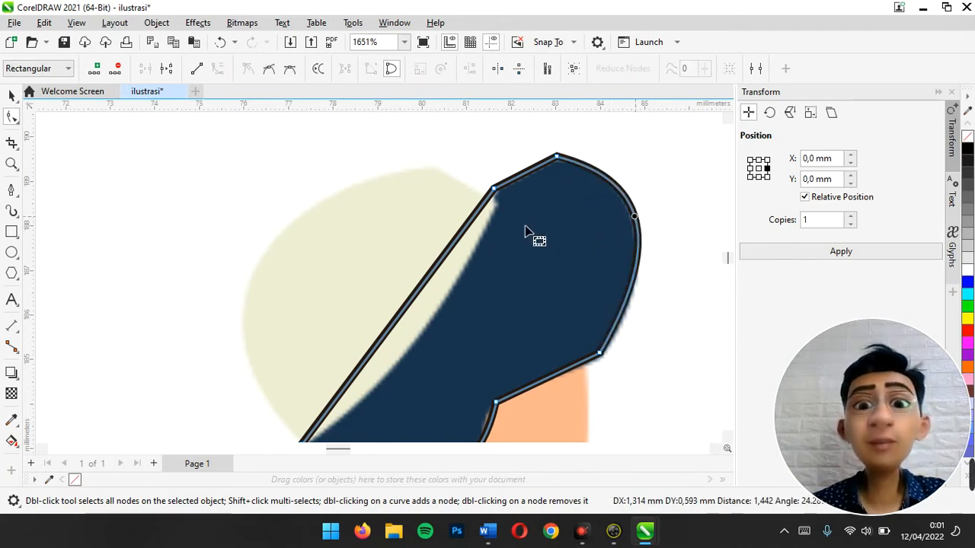
Step: Convert the hair path's long diagonal edge to a curve and bend it along the border with the cap
{"action": "scroll", "coordinate": [449, 270], "scroll_direction": "down", "scroll_amount": 3}
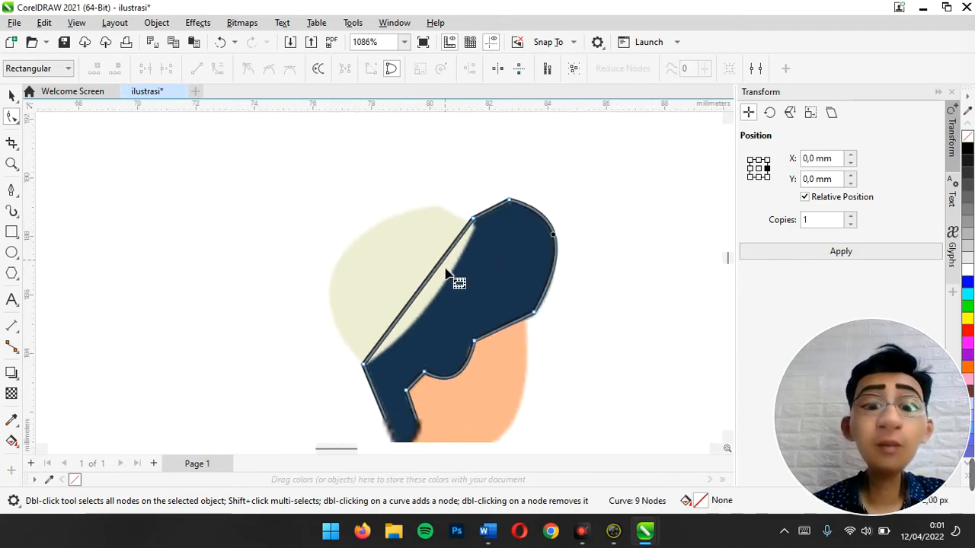
{"action": "left_click", "coordinate": [374, 354]}
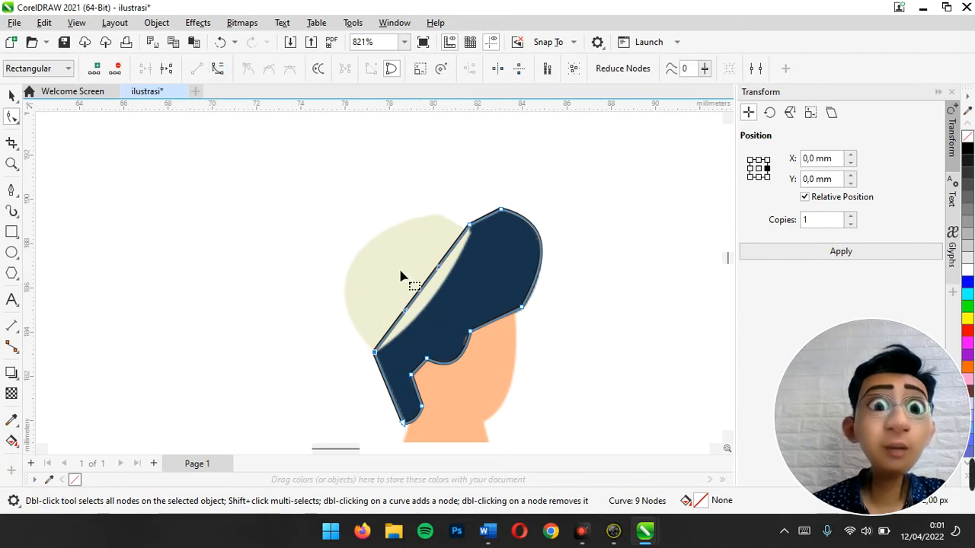
{"action": "scroll", "coordinate": [398, 271], "scroll_direction": "down", "scroll_amount": 2}
{"action": "left_click_drag", "start_coordinate": [425, 245], "coordinate": [437, 256]}
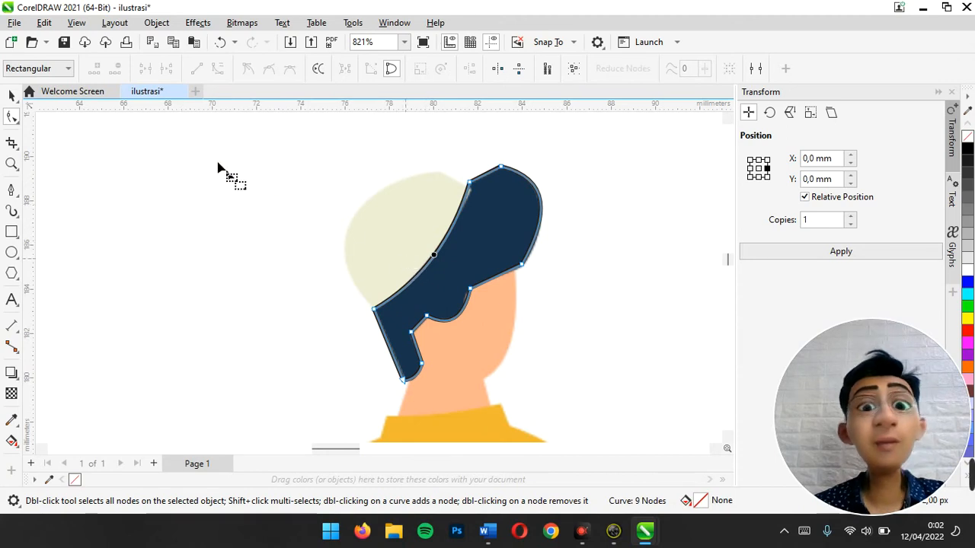
Step: Set the traced hair curve's outline width to None and deselect the curve
{"action": "left_click", "coordinate": [11, 94]}
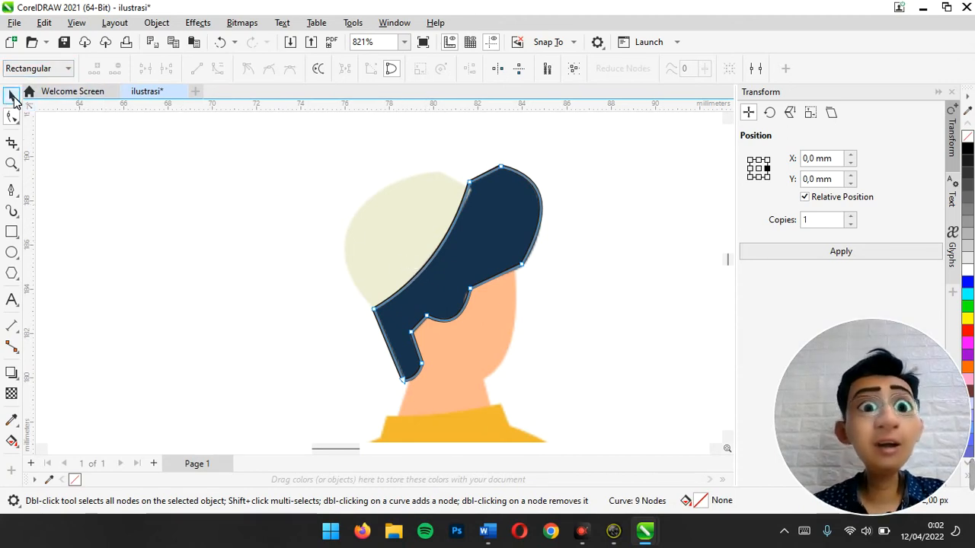
{"action": "key", "text": "space"}
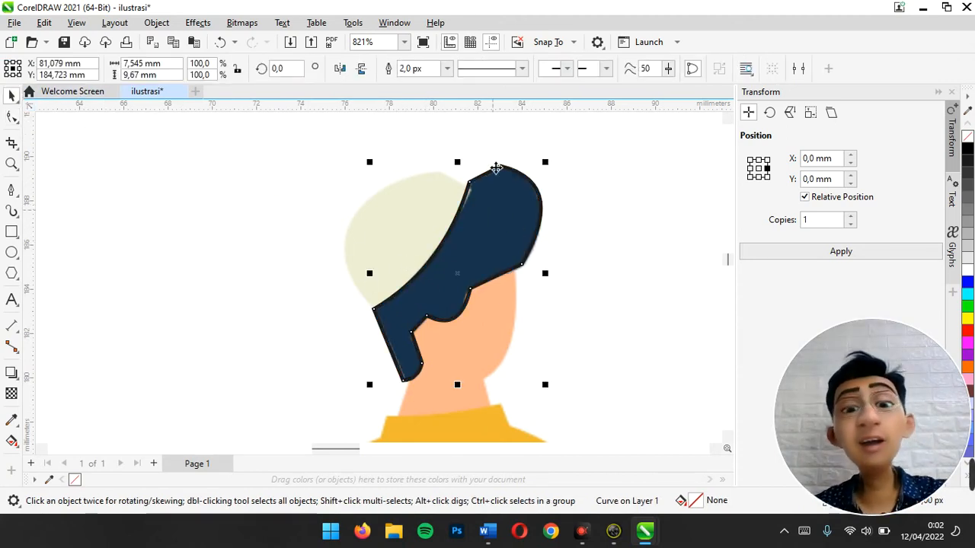
{"action": "left_click", "coordinate": [446, 70]}
{"action": "left_click", "coordinate": [441, 85]}
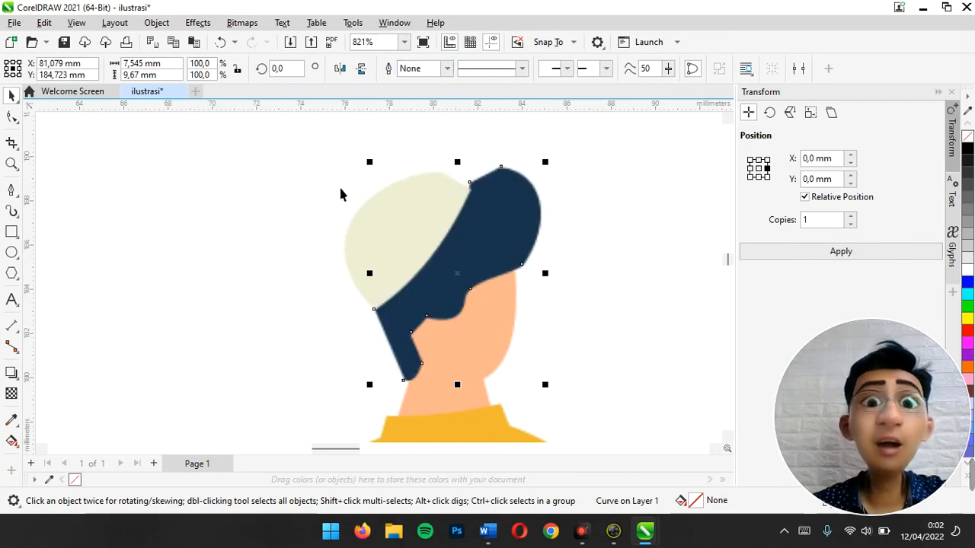
{"action": "left_click", "coordinate": [252, 278]}
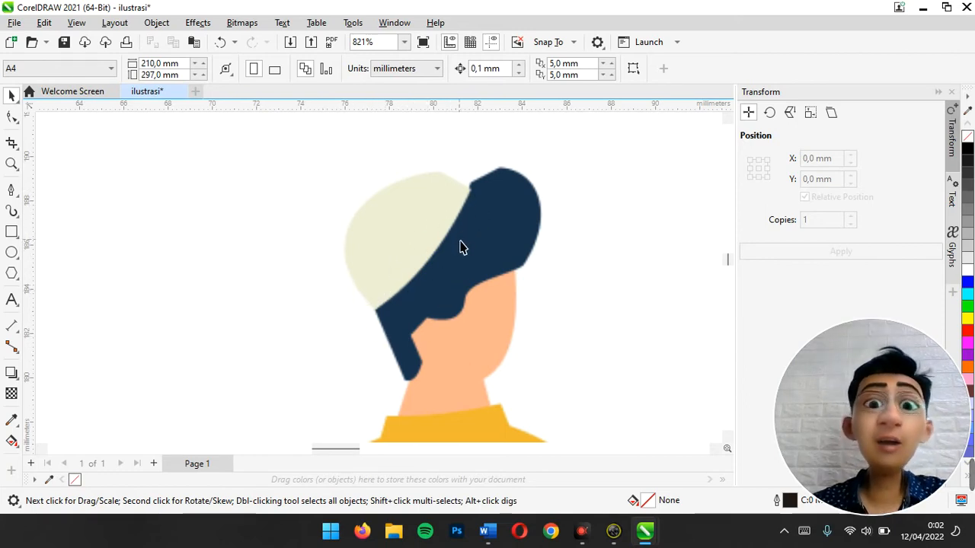
Step: Select the outline-free traced cap curve lying over the reference image
{"action": "left_click", "coordinate": [425, 225]}
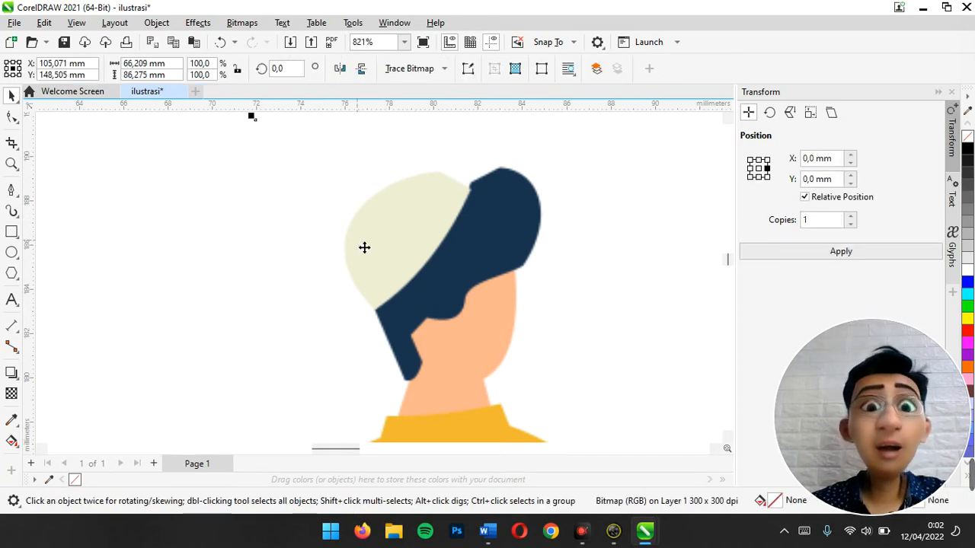
{"action": "left_click", "coordinate": [196, 244]}
{"action": "left_click", "coordinate": [350, 235]}
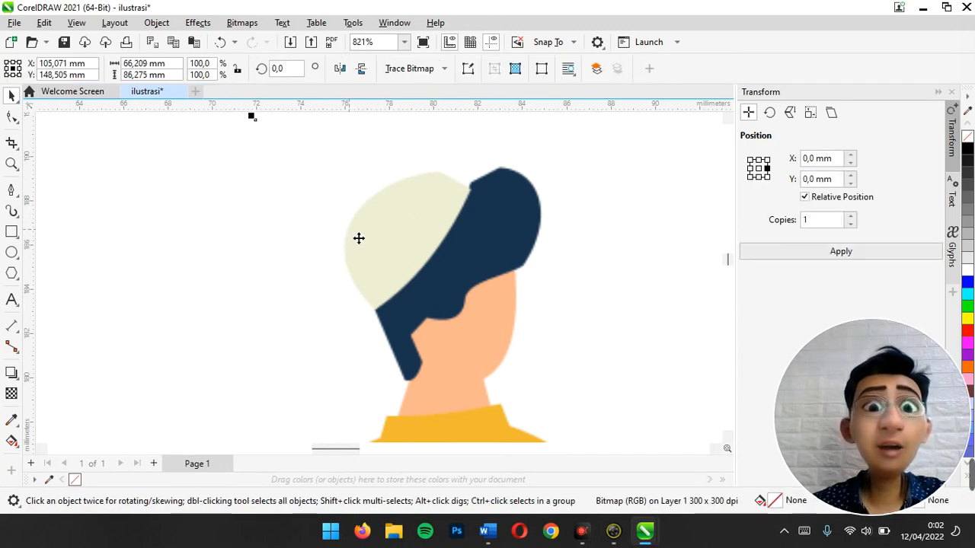
{"action": "left_click", "coordinate": [355, 243]}
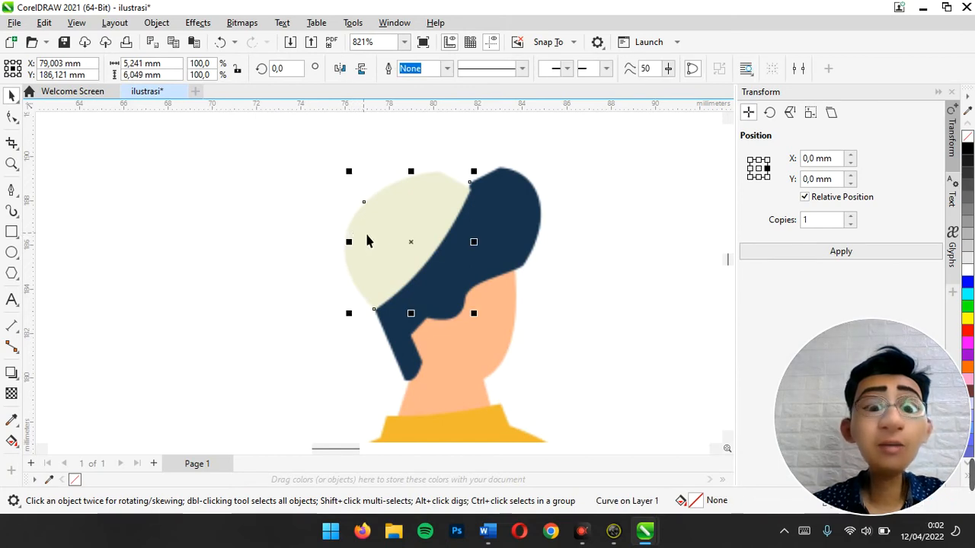
Step: Try moving the cap curve beside the head and giving it a Hairline outline, and revert both changes
{"action": "left_click_drag", "start_coordinate": [421, 248], "coordinate": [277, 261]}
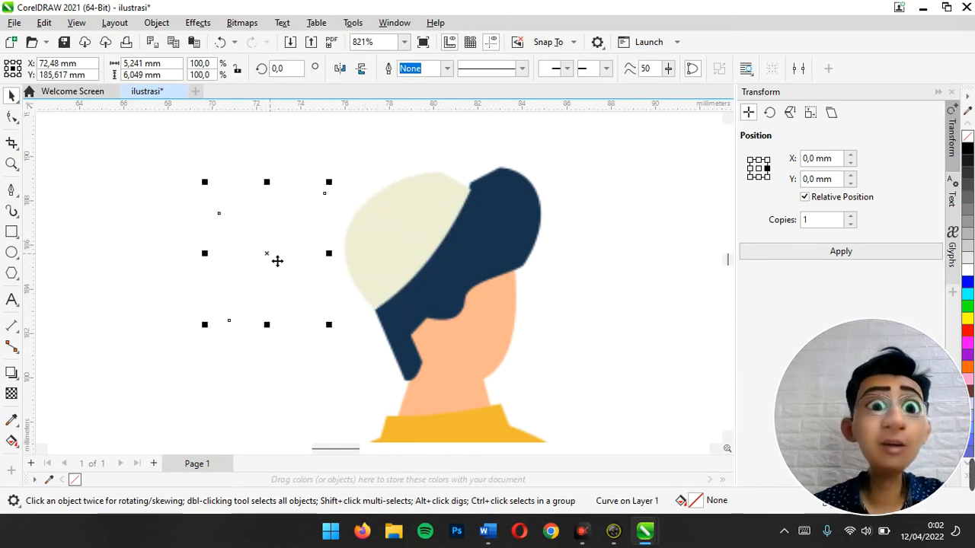
{"action": "left_click", "coordinate": [220, 42]}
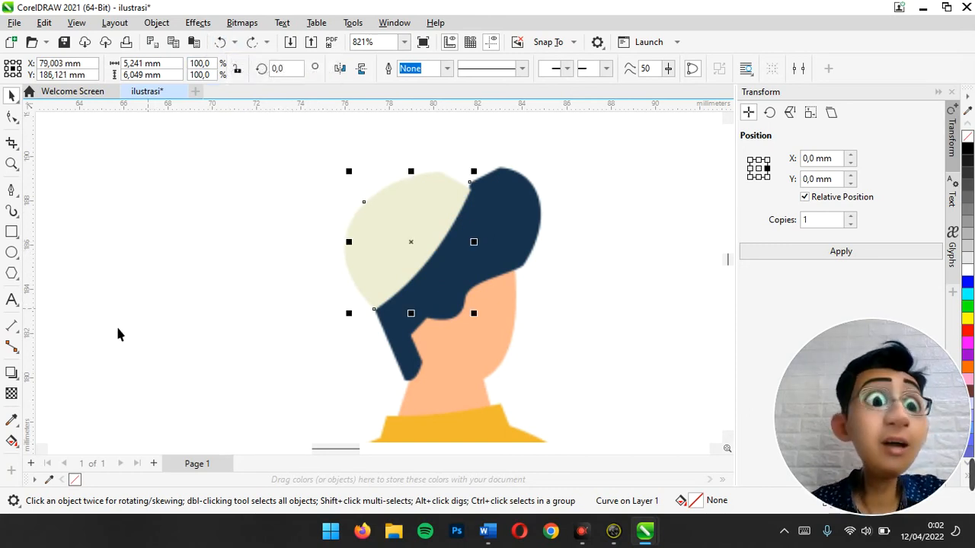
{"action": "left_click", "coordinate": [447, 69]}
{"action": "left_click", "coordinate": [440, 94]}
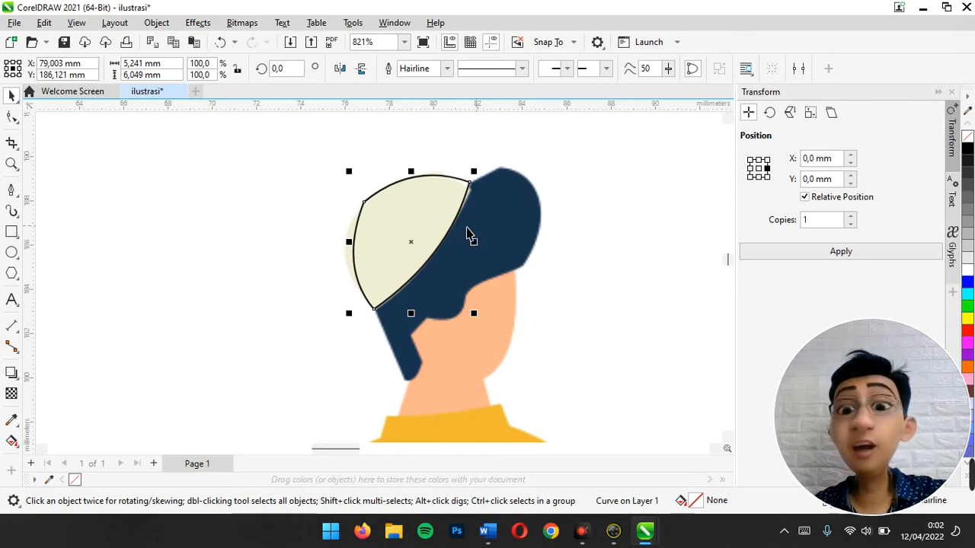
{"action": "key", "text": "shift+Page_Down"}
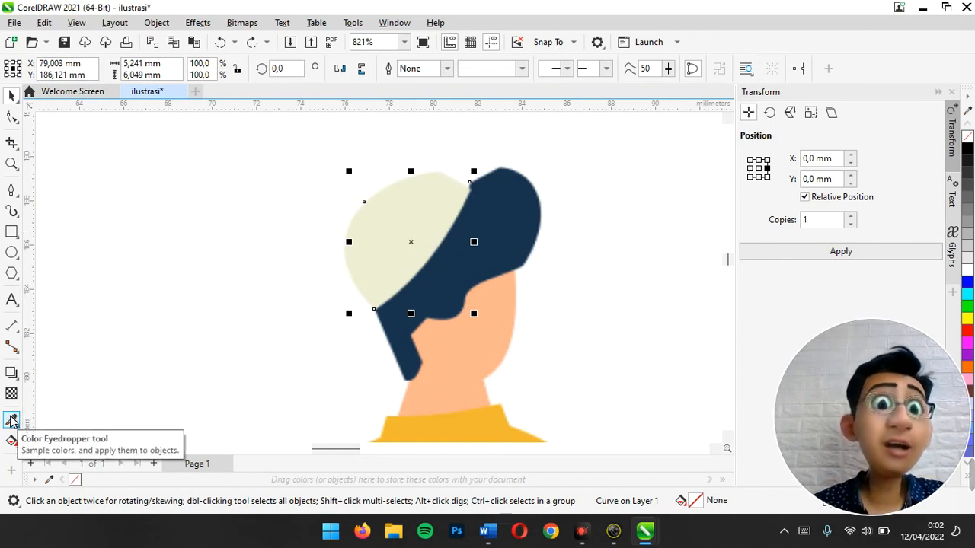
Step: Fill the selected cap curve with blue
{"action": "left_click", "coordinate": [966, 283]}
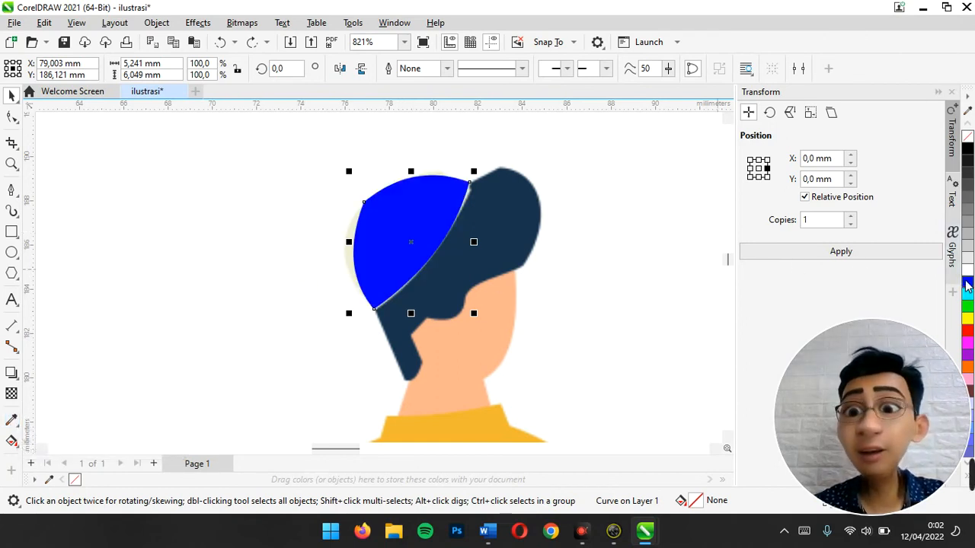
Step: Undo the blue fill and fill the cap curve with the cream colour #EEEED4 sampled from the reference cap
{"action": "key", "text": "ctrl+z"}
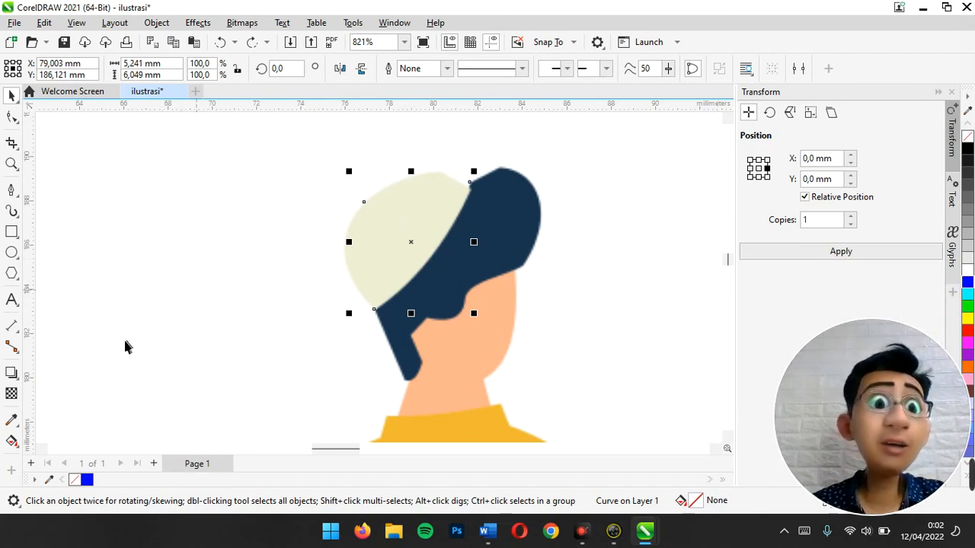
{"action": "left_click", "coordinate": [12, 419]}
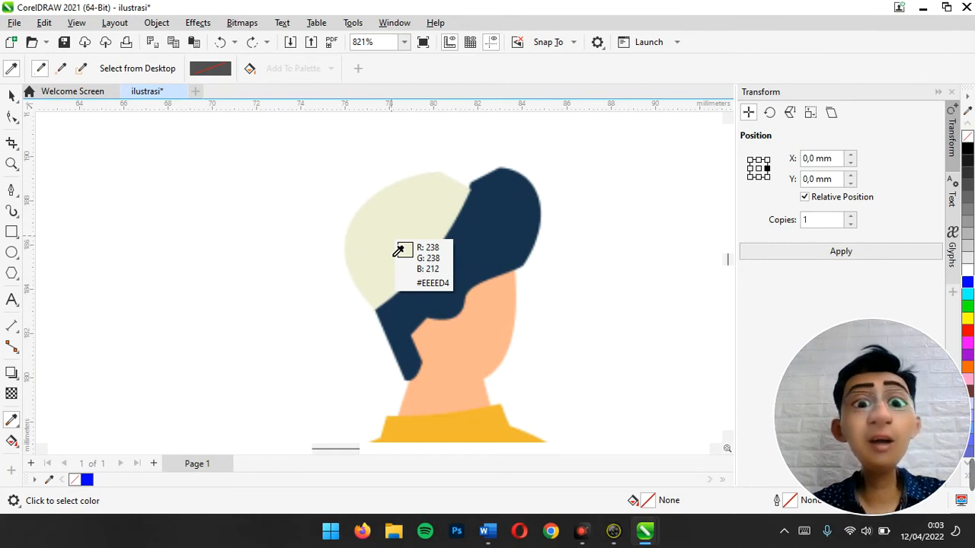
{"action": "left_click", "coordinate": [398, 250]}
{"action": "left_click", "coordinate": [396, 242]}
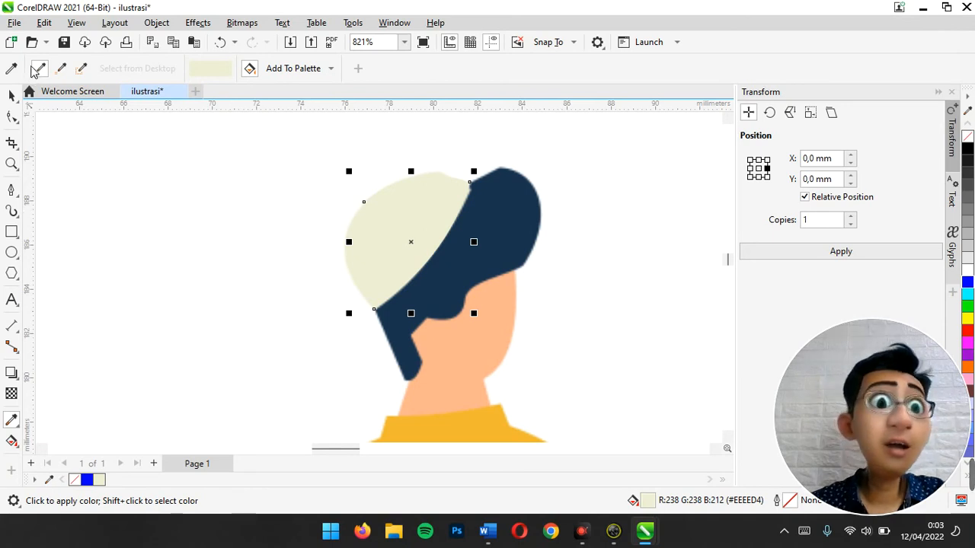
Step: Fill the traced hair curve with the dark navy #19344F sampled from the reference hair
{"action": "left_click", "coordinate": [14, 69]}
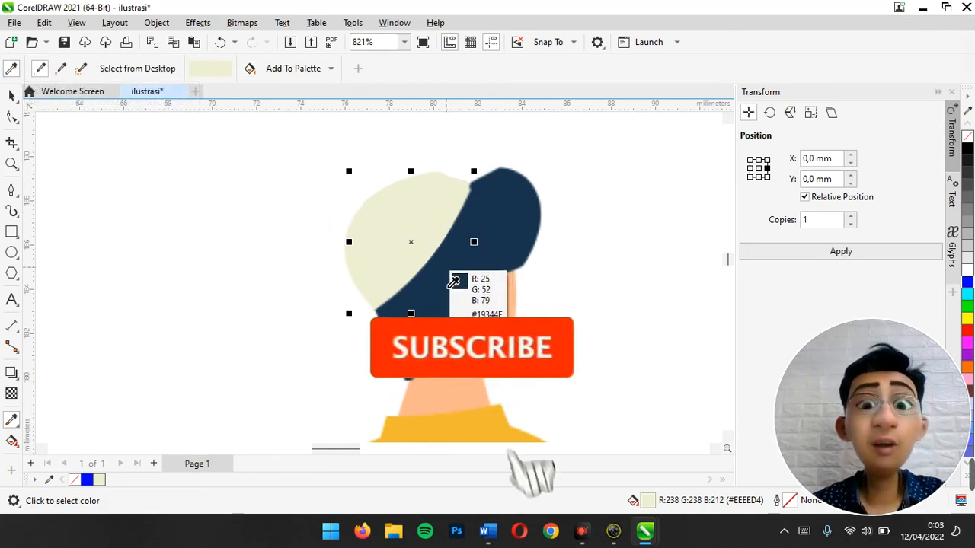
{"action": "left_click", "coordinate": [454, 282]}
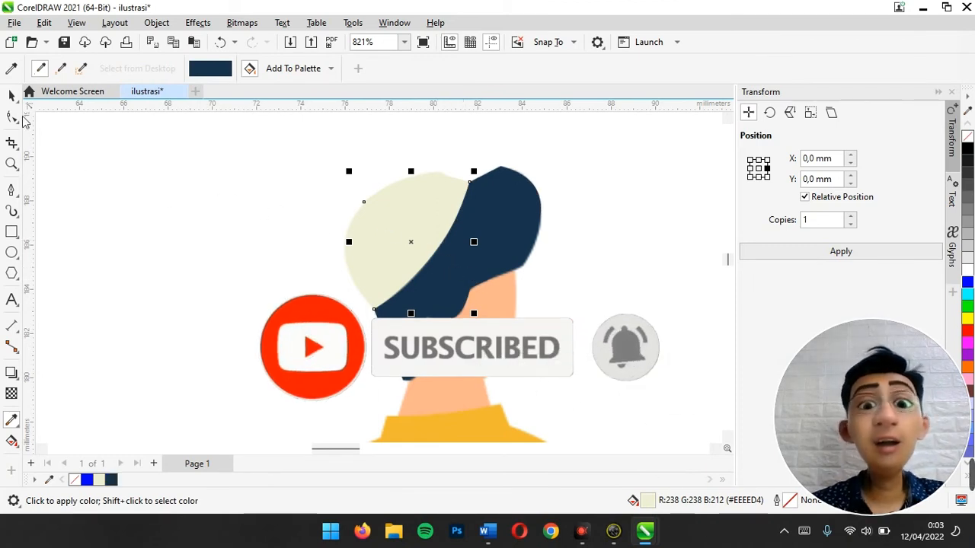
{"action": "left_click", "coordinate": [12, 94]}
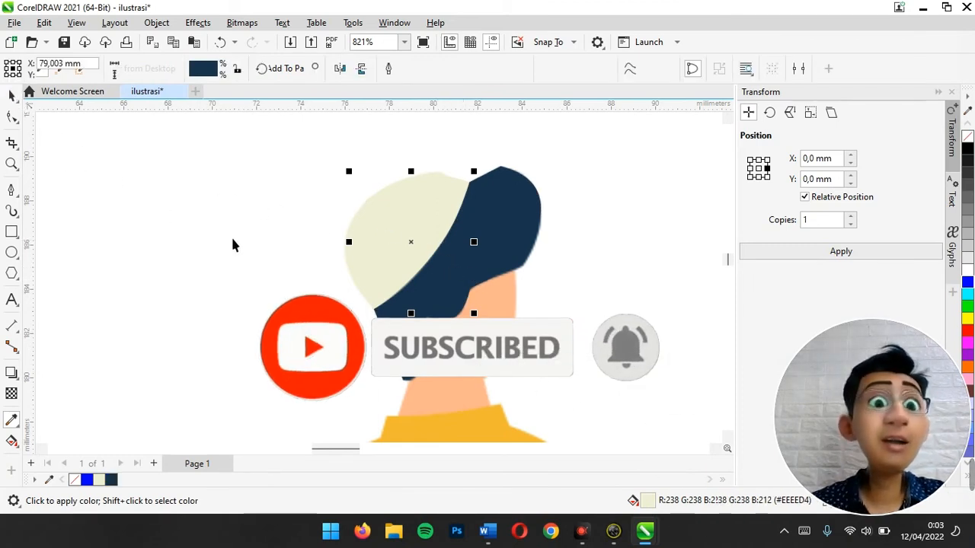
Step: Move the reference image about 16 mm to the right to compare it with the coloured cap and hair, and undo the move
{"action": "left_click", "coordinate": [477, 380]}
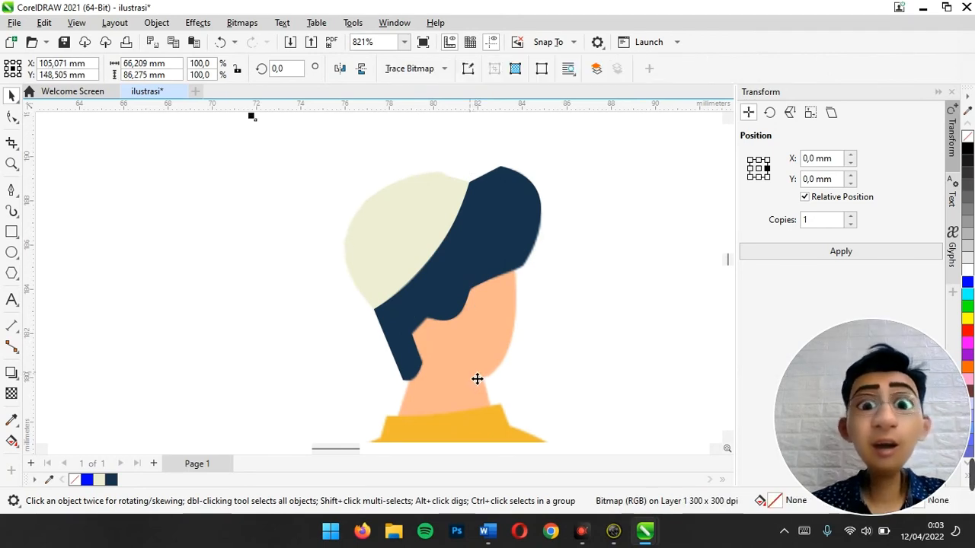
{"action": "scroll", "coordinate": [474, 373], "scroll_direction": "down", "scroll_amount": 5}
{"action": "scroll", "coordinate": [500, 386], "scroll_direction": "down", "scroll_amount": 2}
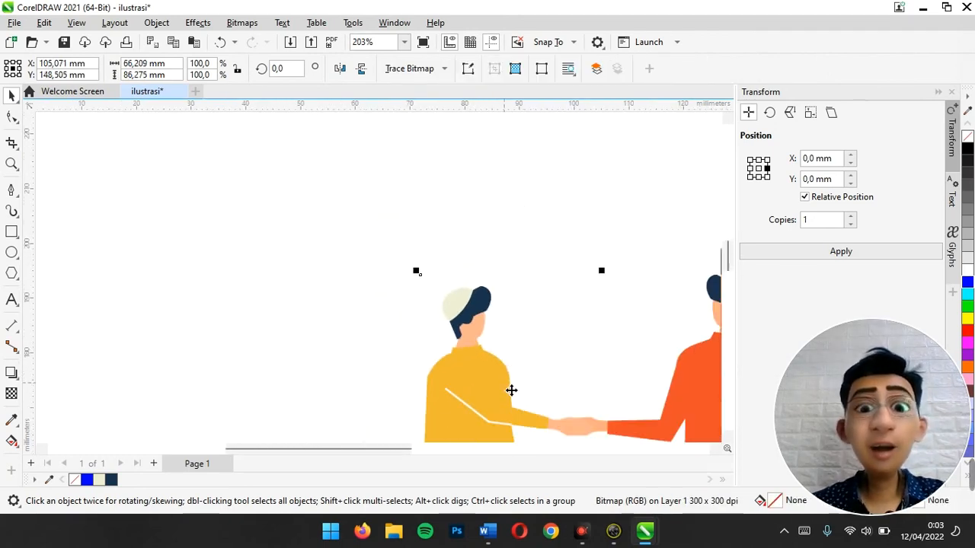
{"action": "scroll", "coordinate": [511, 390], "scroll_direction": "down", "scroll_amount": 1}
{"action": "left_click_drag", "start_coordinate": [464, 285], "coordinate": [553, 284]}
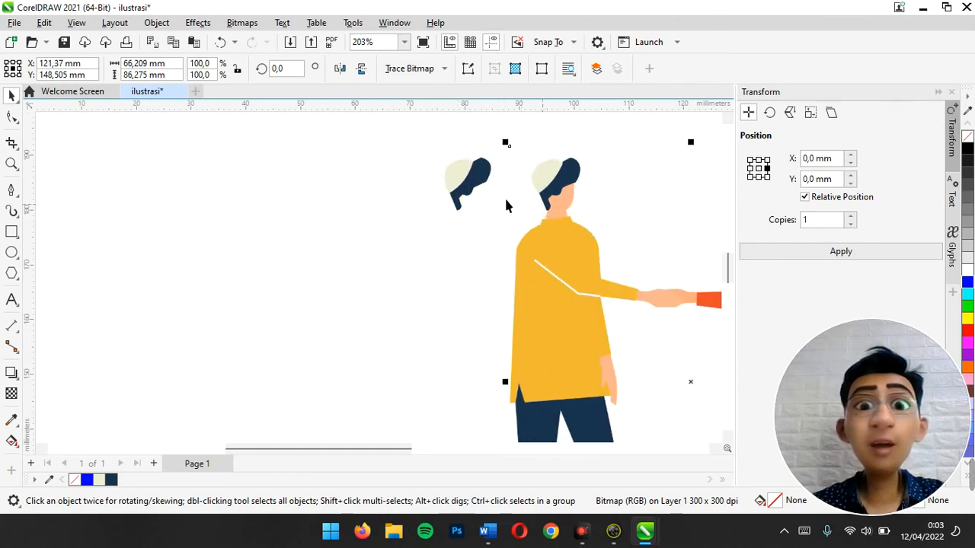
{"action": "scroll", "coordinate": [523, 194], "scroll_direction": "up", "scroll_amount": 2}
{"action": "scroll", "coordinate": [533, 191], "scroll_direction": "up", "scroll_amount": 1}
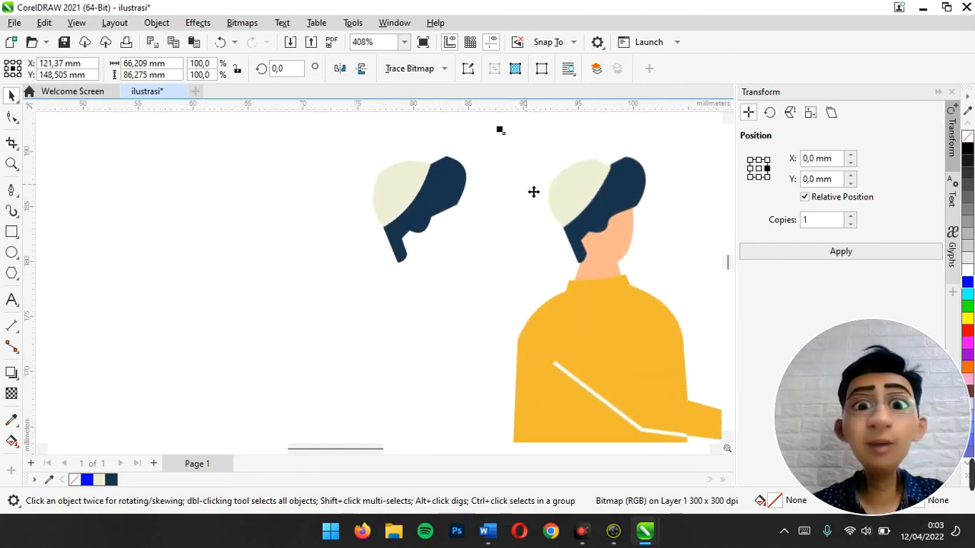
{"action": "scroll", "coordinate": [536, 214], "scroll_direction": "up", "scroll_amount": 2}
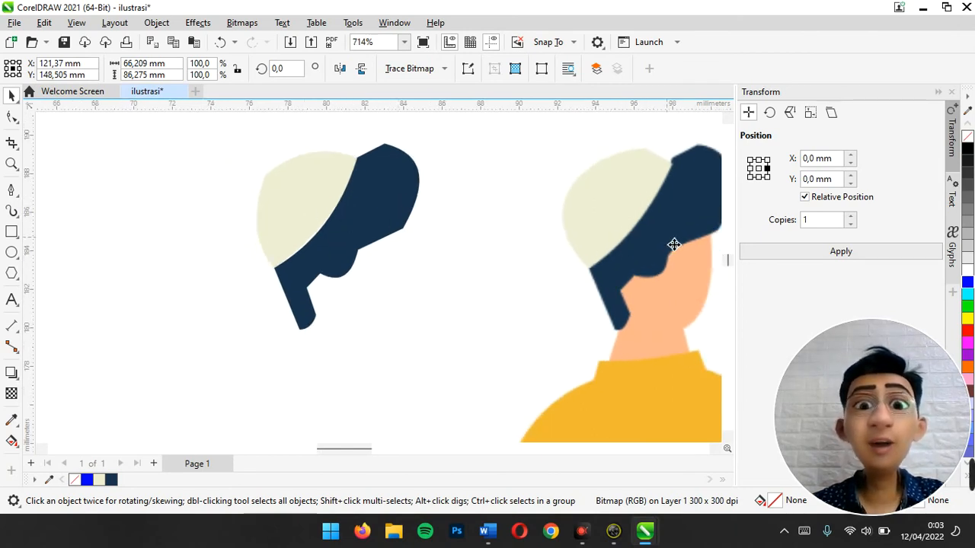
{"action": "scroll", "coordinate": [664, 240], "scroll_direction": "down", "scroll_amount": 2}
{"action": "key", "text": "ctrl+z"}
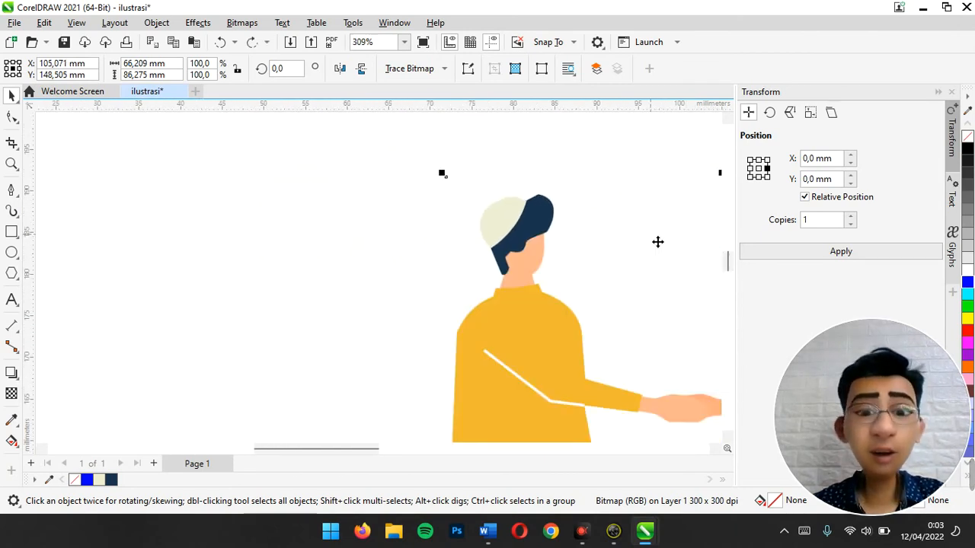
Step: Trace the yellow-shirted man's face and neck with the Pen tool as a closed straight-sided shape, following the collar, chin, forehead and hairline
{"action": "scroll", "coordinate": [601, 258], "scroll_direction": "down", "scroll_amount": 1}
{"action": "scroll", "coordinate": [601, 260], "scroll_direction": "down", "scroll_amount": 2}
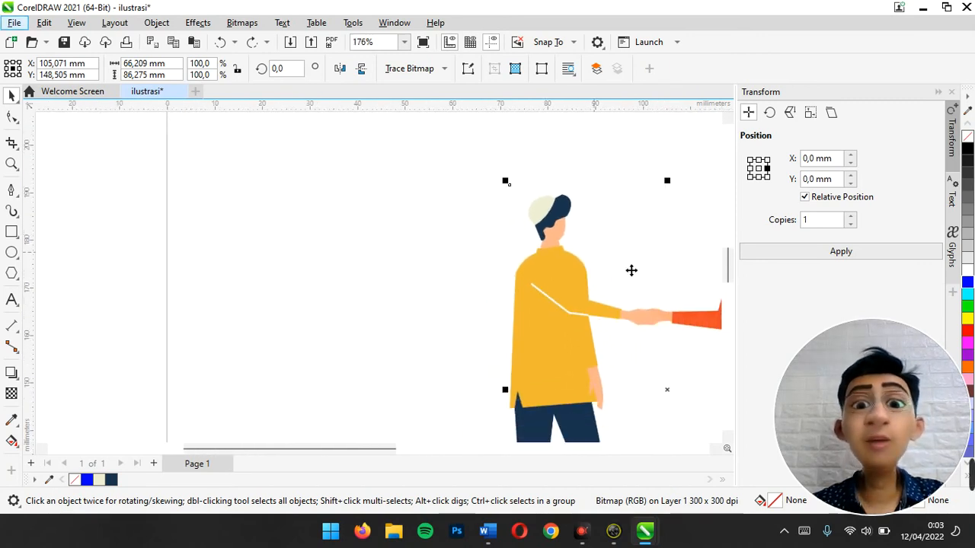
{"action": "scroll", "coordinate": [642, 277], "scroll_direction": "down", "scroll_amount": 1}
{"action": "scroll", "coordinate": [638, 277], "scroll_direction": "down", "scroll_amount": 1}
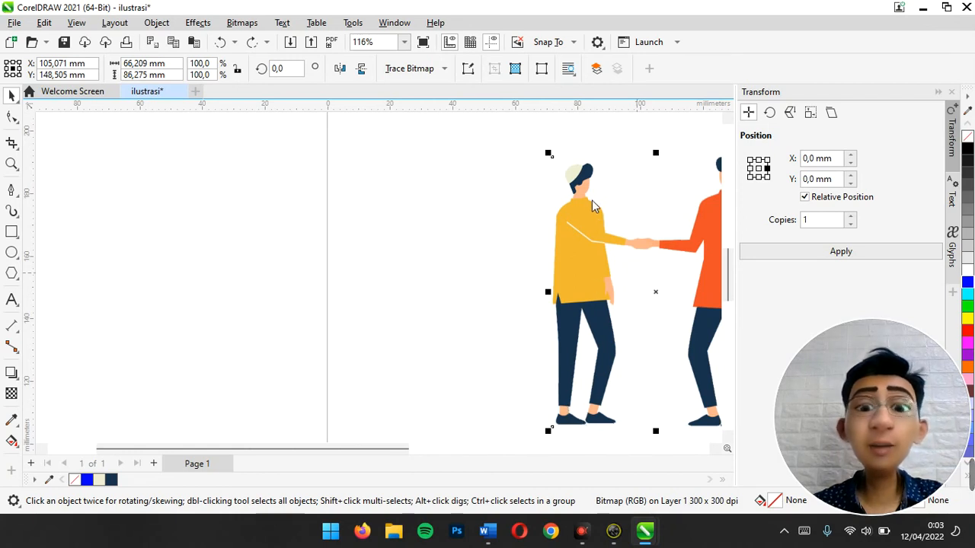
{"action": "scroll", "coordinate": [598, 203], "scroll_direction": "up", "scroll_amount": 6}
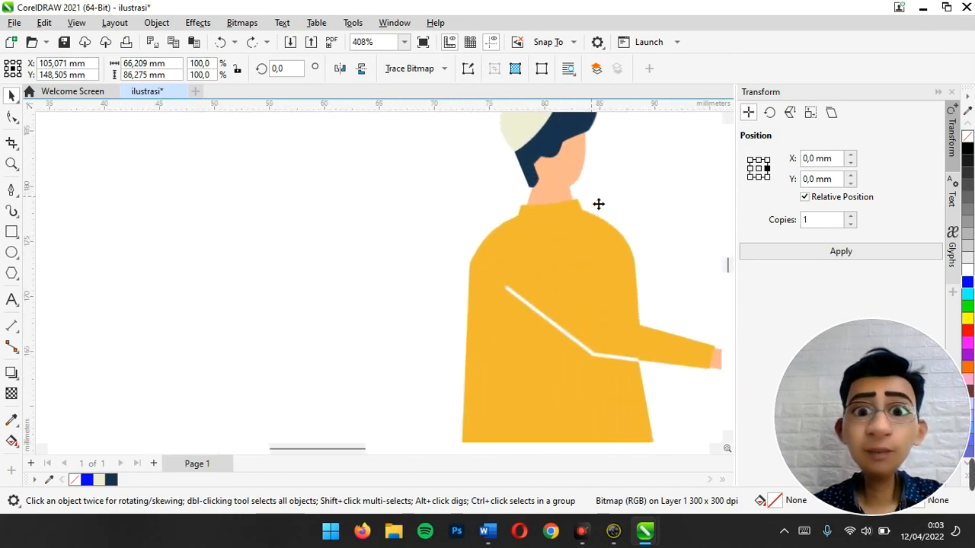
{"action": "scroll", "coordinate": [586, 194], "scroll_direction": "up", "scroll_amount": 1}
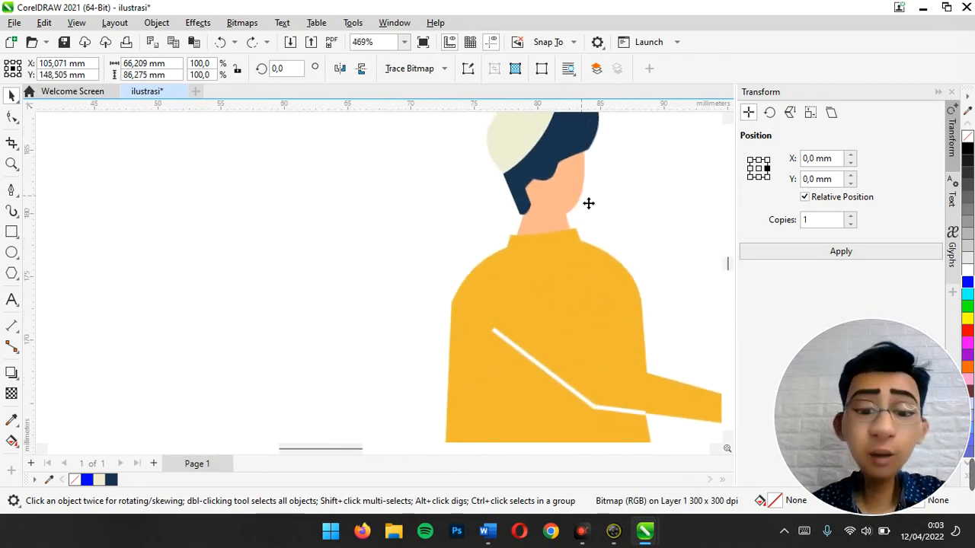
{"action": "scroll", "coordinate": [588, 202], "scroll_direction": "up", "scroll_amount": 3}
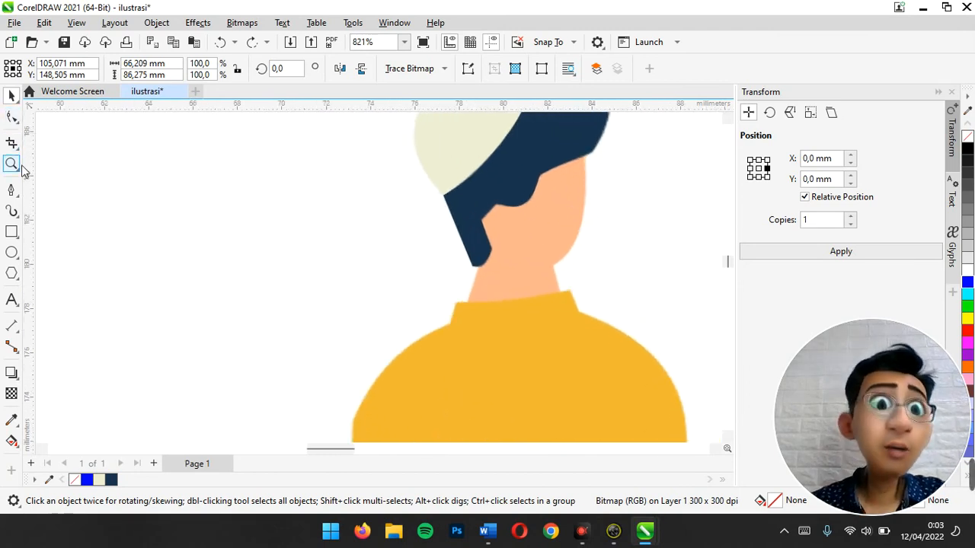
{"action": "left_click", "coordinate": [11, 190]}
{"action": "left_click", "coordinate": [464, 301]}
{"action": "left_click", "coordinate": [562, 290]}
{"action": "left_click", "coordinate": [552, 267]}
{"action": "left_click", "coordinate": [585, 152]}
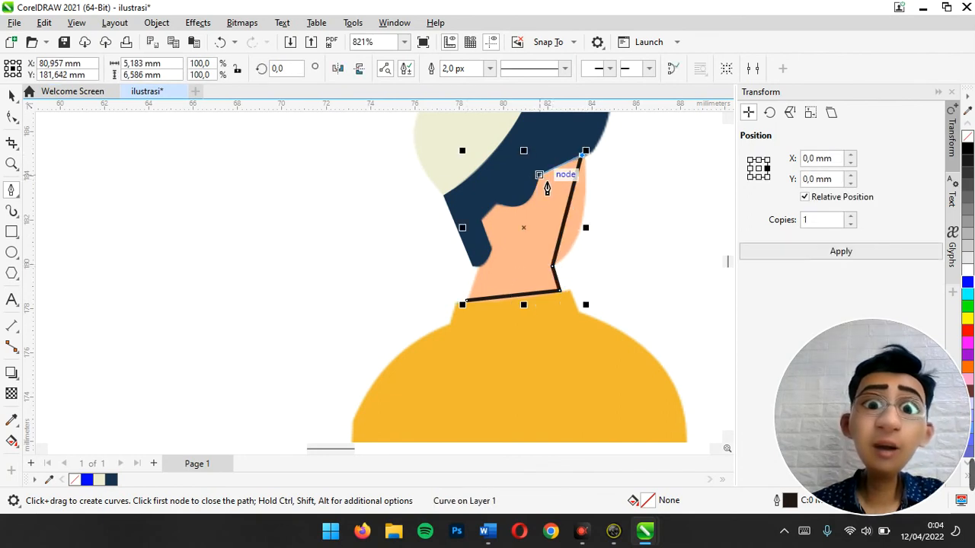
{"action": "left_click", "coordinate": [539, 175]}
{"action": "left_click", "coordinate": [495, 201]}
{"action": "left_click", "coordinate": [480, 218]}
{"action": "left_click", "coordinate": [491, 249]}
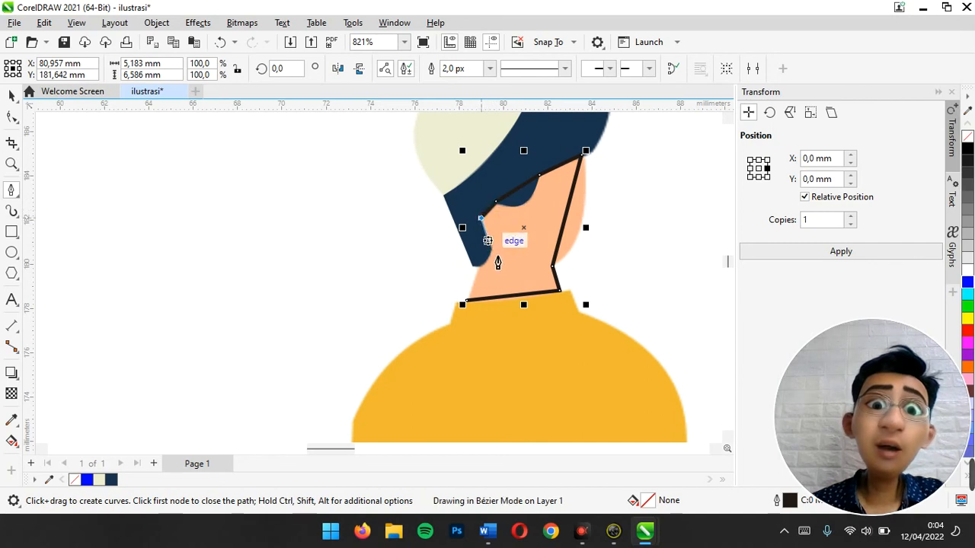
{"action": "left_click", "coordinate": [472, 306]}
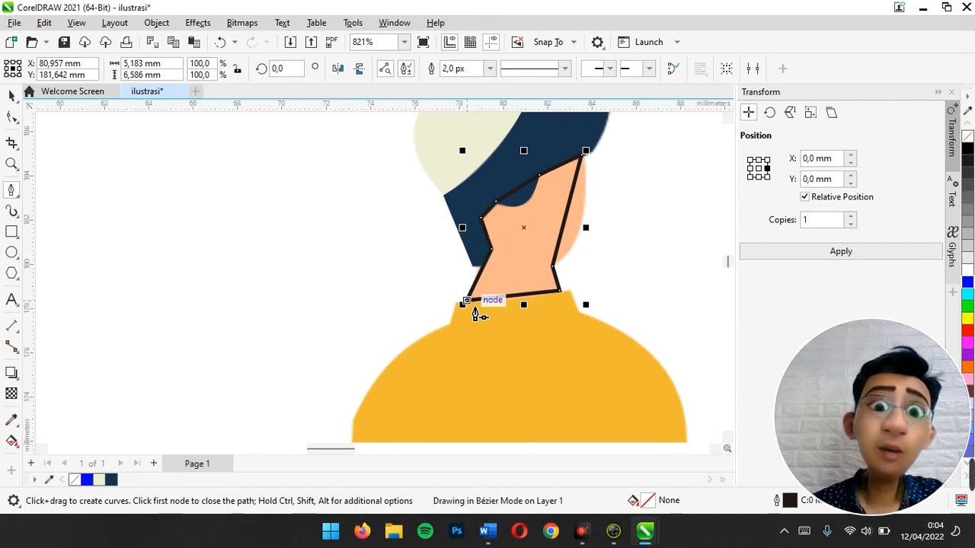
Step: Convert the segment between forehead and chin to a curve and bend it outward along the edge of the face
{"action": "left_click", "coordinate": [12, 118]}
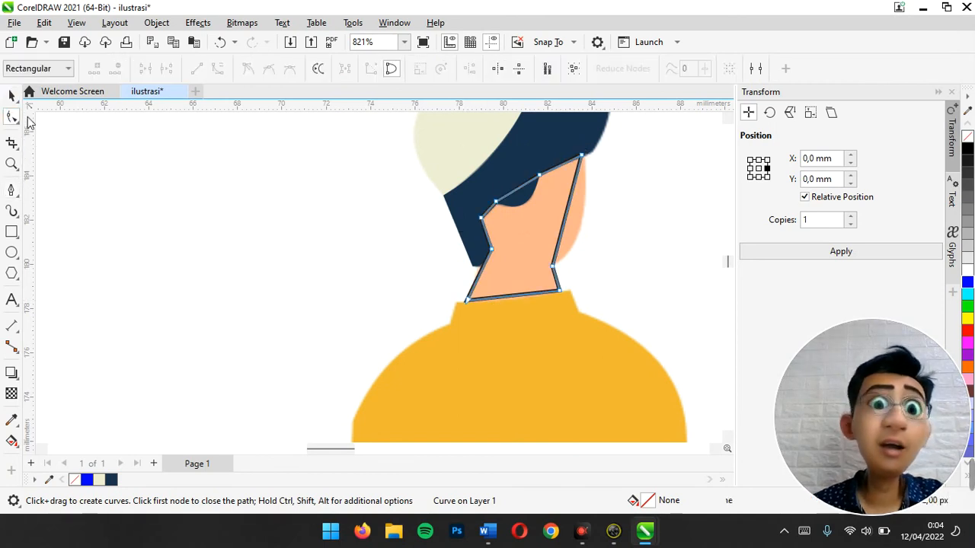
{"action": "left_click", "coordinate": [583, 156]}
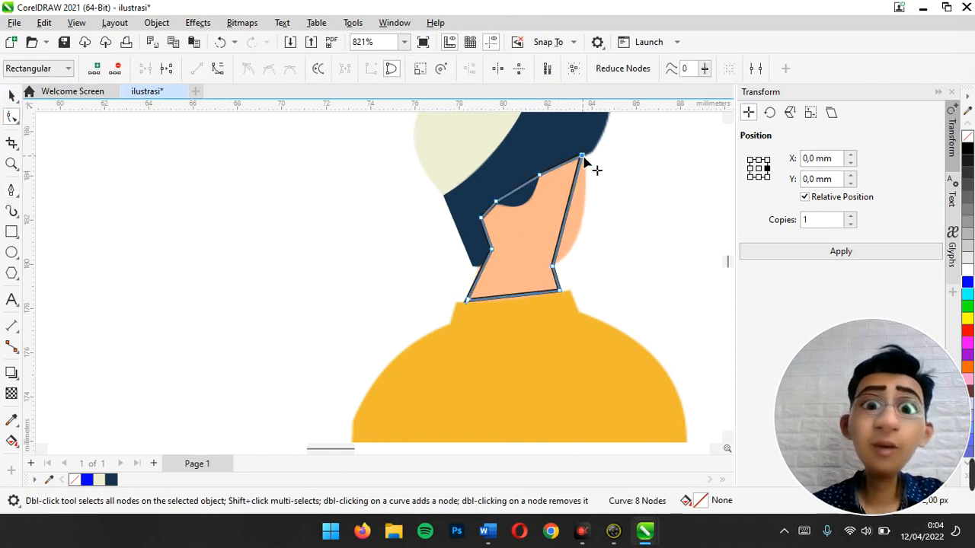
{"action": "left_click", "coordinate": [218, 69]}
{"action": "left_click_drag", "start_coordinate": [571, 216], "coordinate": [585, 216]}
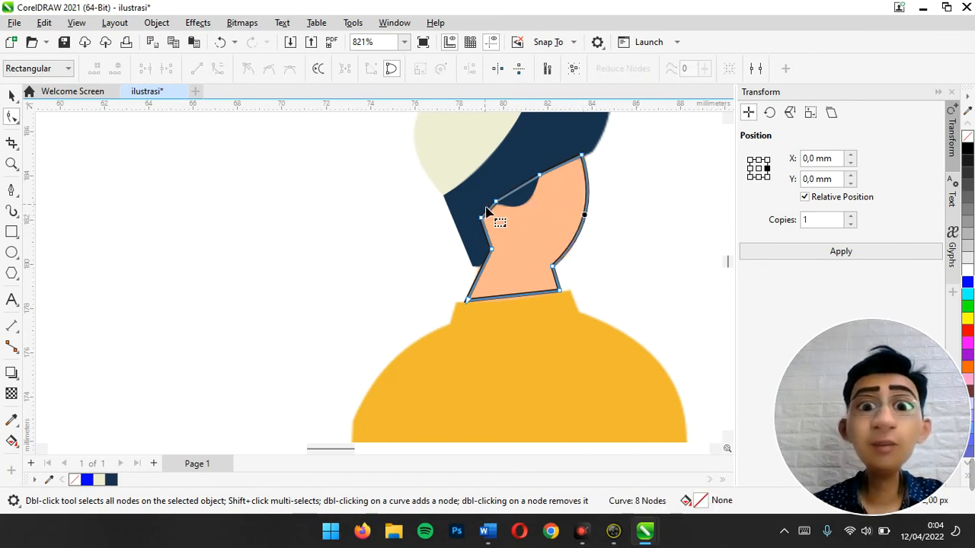
Step: Fill the traced face and neck curve with the skin colour R 254, G 181, B 141 sampled from the reference face
{"action": "left_click", "coordinate": [11, 94]}
{"action": "left_click", "coordinate": [12, 420]}
{"action": "left_click", "coordinate": [532, 252]}
{"action": "left_click", "coordinate": [532, 251]}
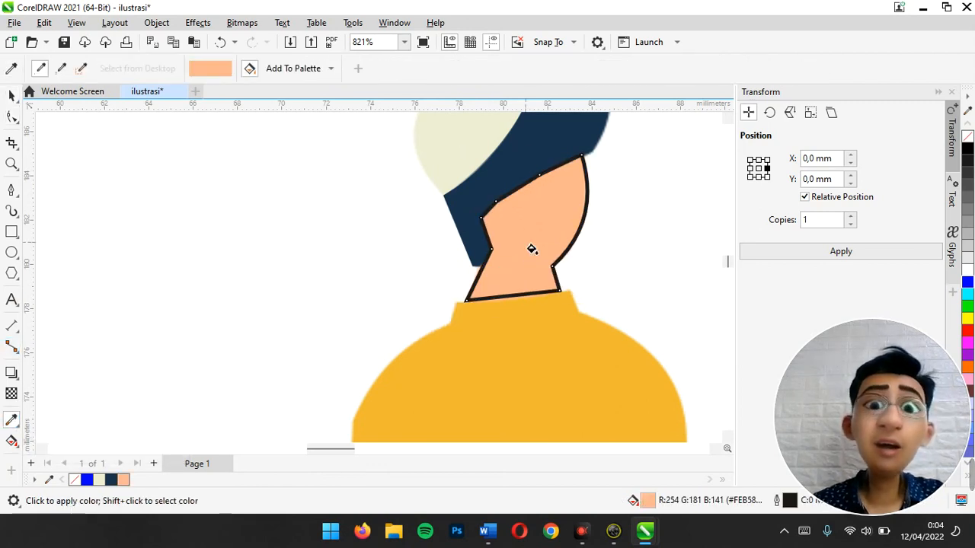
Step: Set the face and neck curve's outline width to None and deselect the curve
{"action": "left_click", "coordinate": [11, 92]}
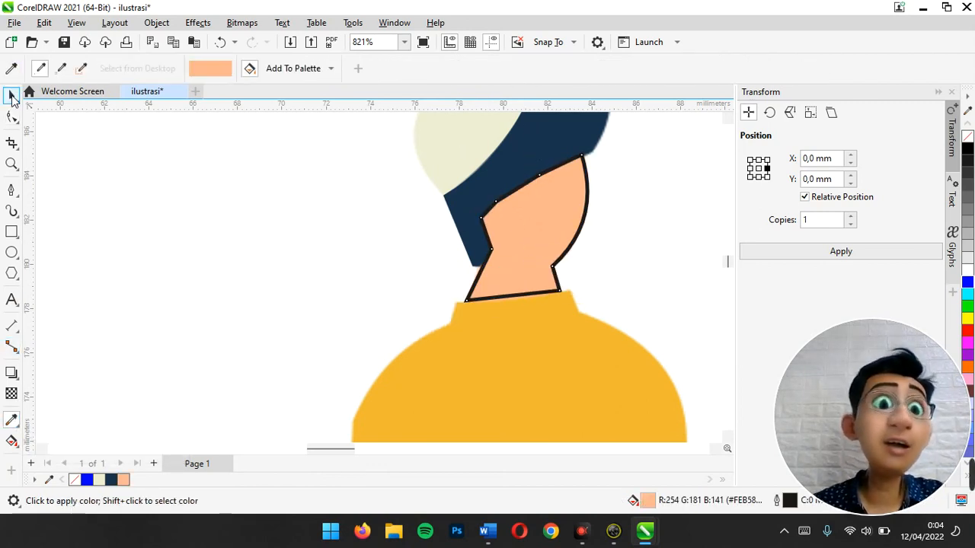
{"action": "left_click", "coordinate": [448, 69]}
{"action": "left_click", "coordinate": [415, 81]}
{"action": "left_click", "coordinate": [259, 263]}
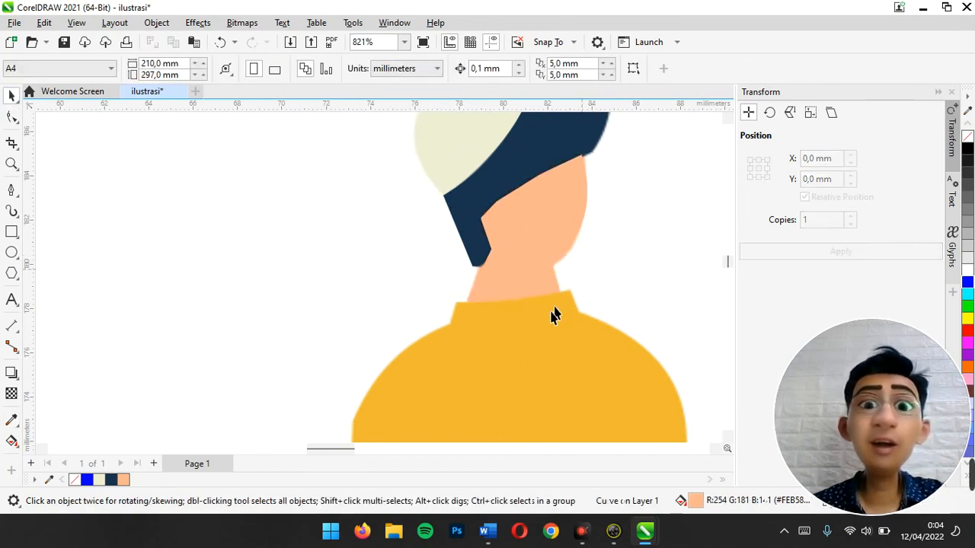
Step: Move the reference image to the right of the traced head to compare cap, hair and face, and undo the move
{"action": "scroll", "coordinate": [551, 359], "scroll_direction": "down", "scroll_amount": 3}
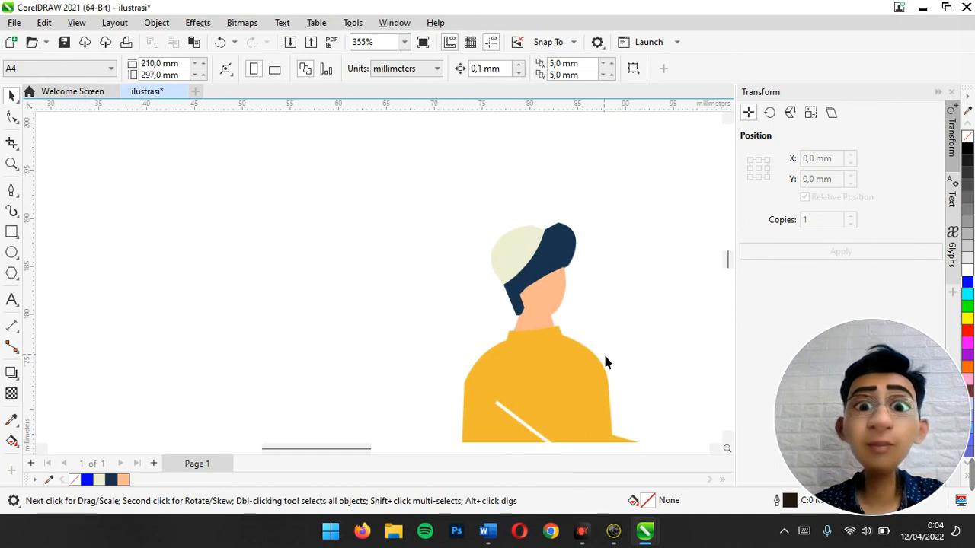
{"action": "left_click", "coordinate": [586, 394]}
{"action": "scroll", "coordinate": [586, 394], "scroll_direction": "down", "scroll_amount": 1}
{"action": "scroll", "coordinate": [585, 393], "scroll_direction": "down", "scroll_amount": 4}
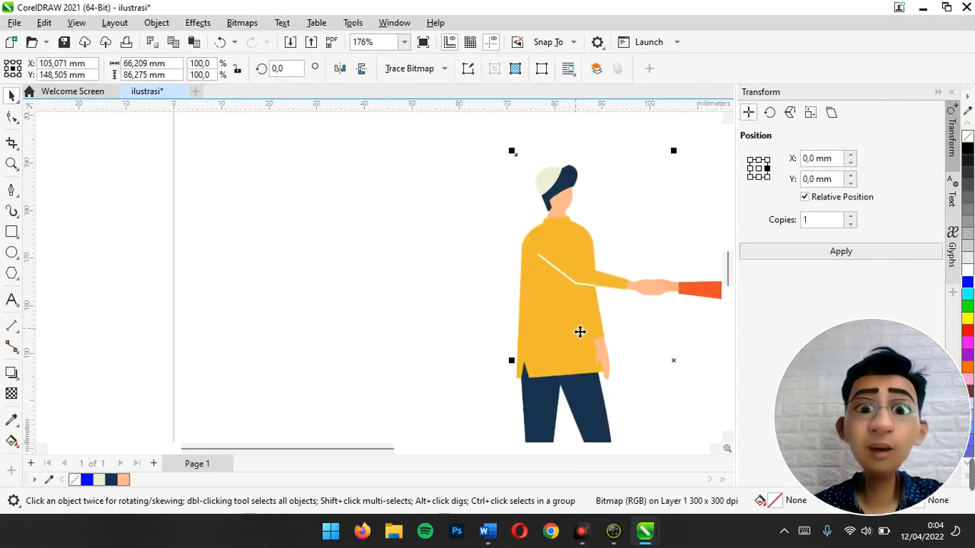
{"action": "left_click_drag", "start_coordinate": [581, 318], "coordinate": [640, 311]}
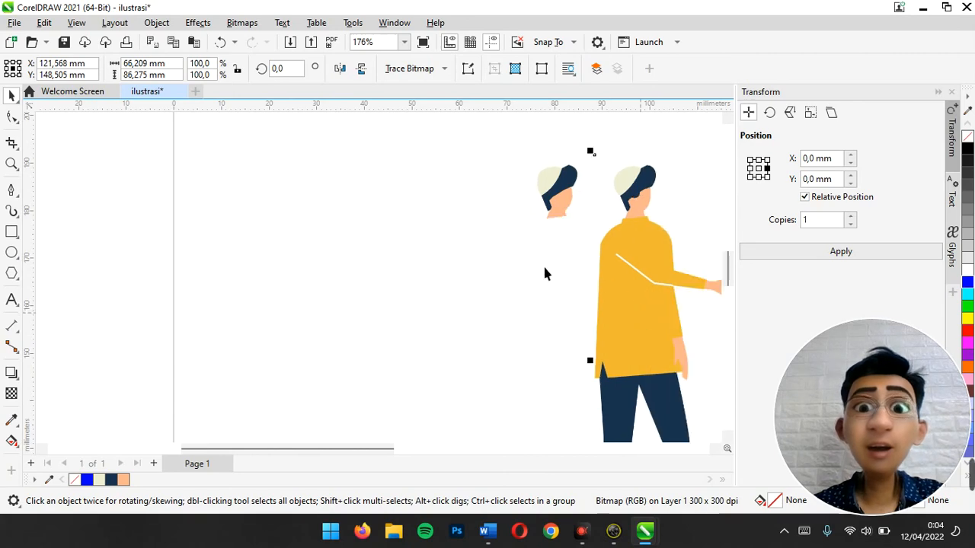
{"action": "left_click", "coordinate": [542, 264]}
{"action": "scroll", "coordinate": [632, 193], "scroll_direction": "up", "scroll_amount": 6}
{"action": "scroll", "coordinate": [633, 199], "scroll_direction": "right", "scroll_amount": 3}
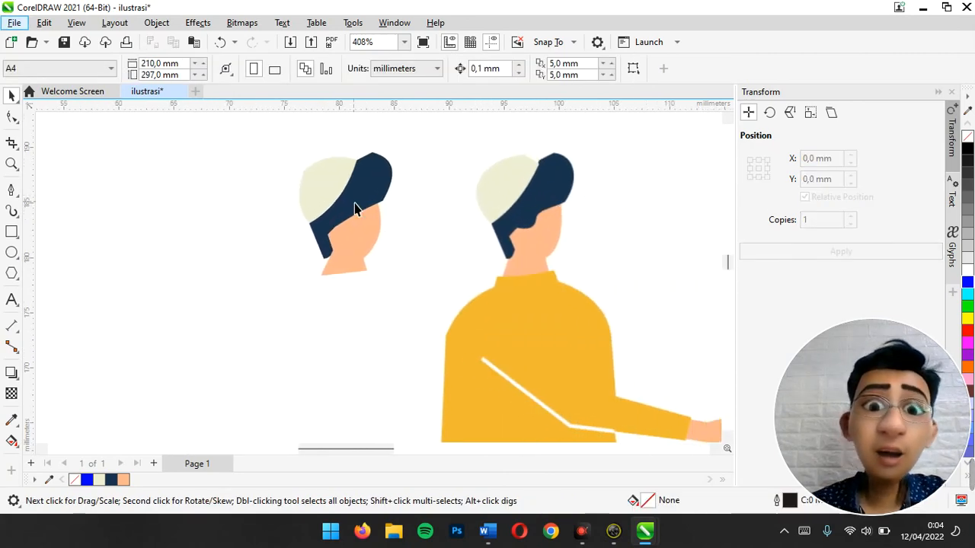
{"action": "scroll", "coordinate": [516, 277], "scroll_direction": "down", "scroll_amount": 8}
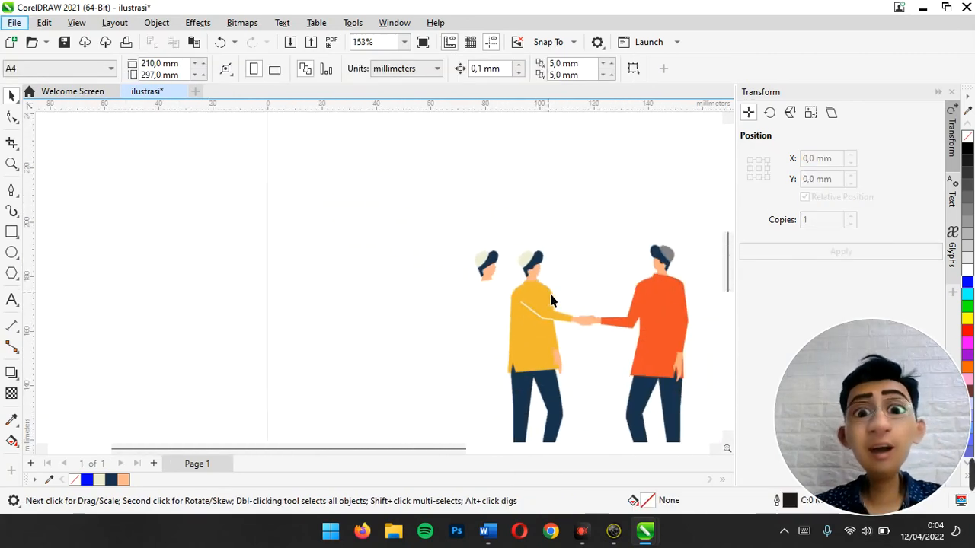
{"action": "left_click", "coordinate": [221, 50]}
{"action": "left_click", "coordinate": [555, 379]}
{"action": "scroll", "coordinate": [556, 379], "scroll_direction": "down", "scroll_amount": 2}
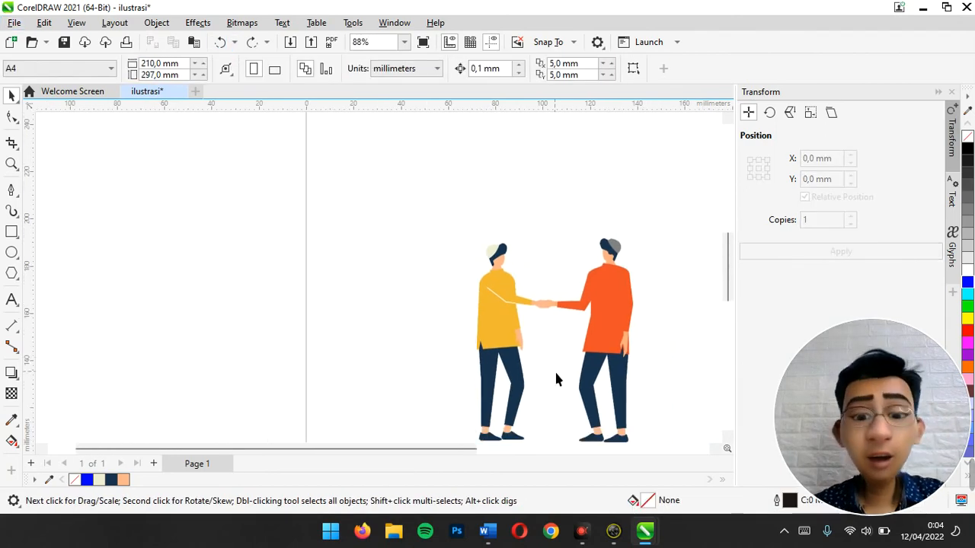
{"action": "scroll", "coordinate": [607, 352], "scroll_direction": "up", "scroll_amount": 2}
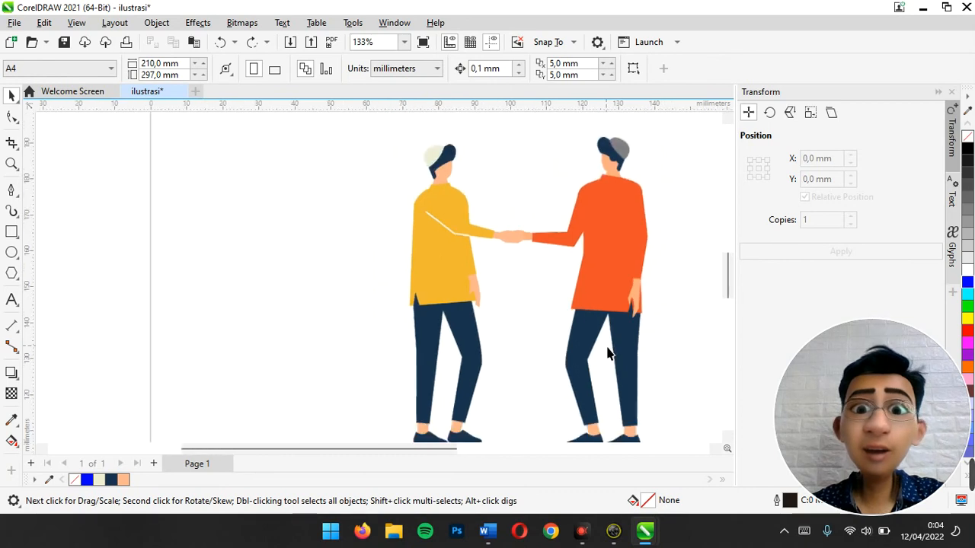
{"action": "scroll", "coordinate": [490, 358], "scroll_direction": "down", "scroll_amount": 1}
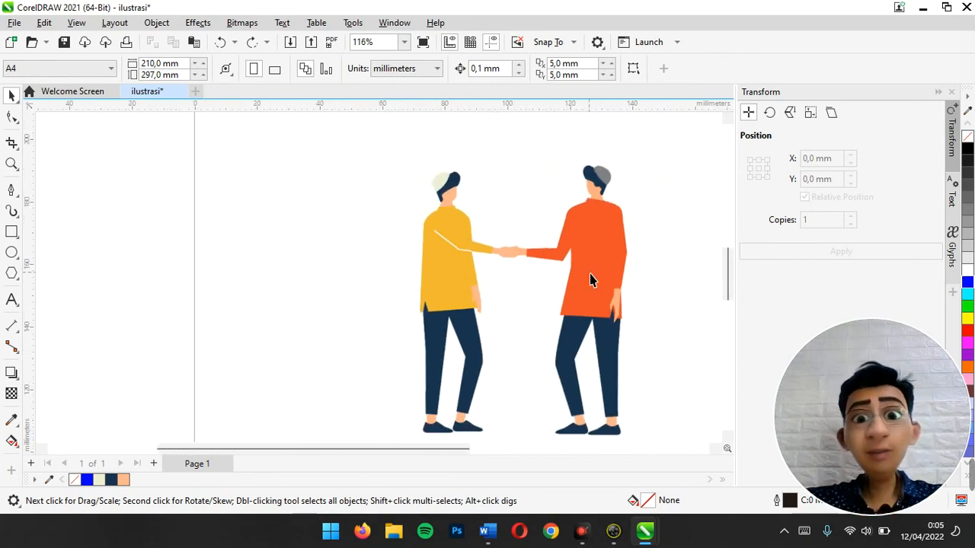